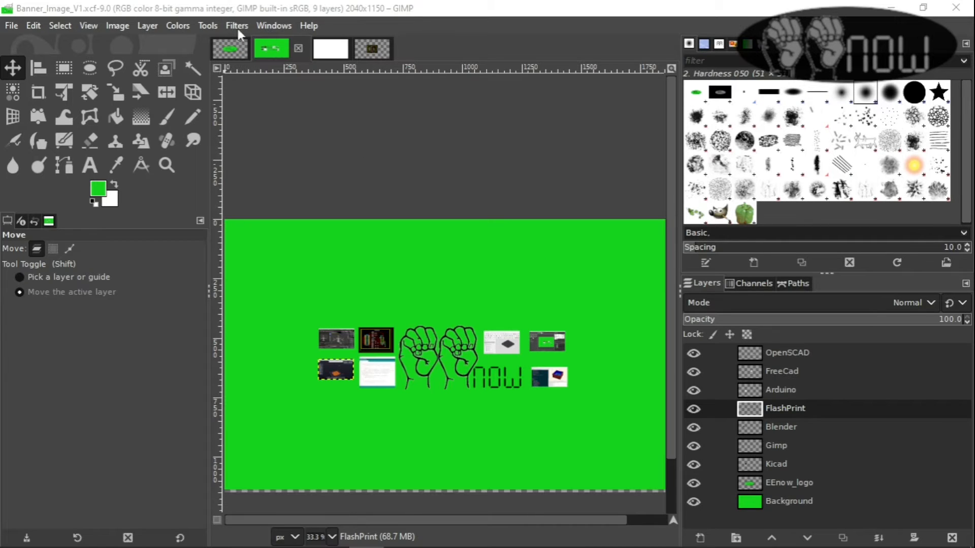
{"action": "left_click", "coordinate": [310, 25]}
{"action": "left_click", "coordinate": [362, 5]}
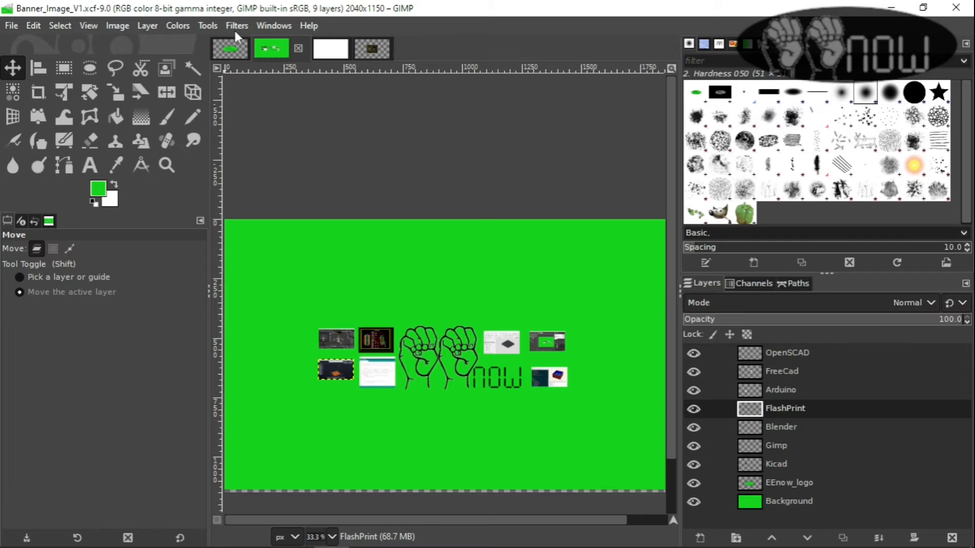
Step: Create a new 2040 × 1150 px image filled with transparency, and close it again
{"action": "left_click", "coordinate": [12, 27]}
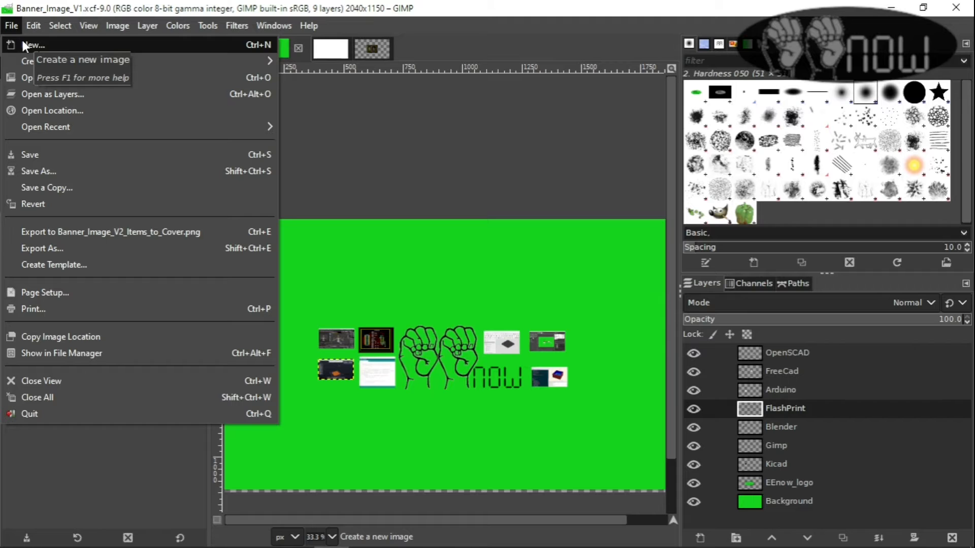
{"action": "left_click", "coordinate": [66, 46]}
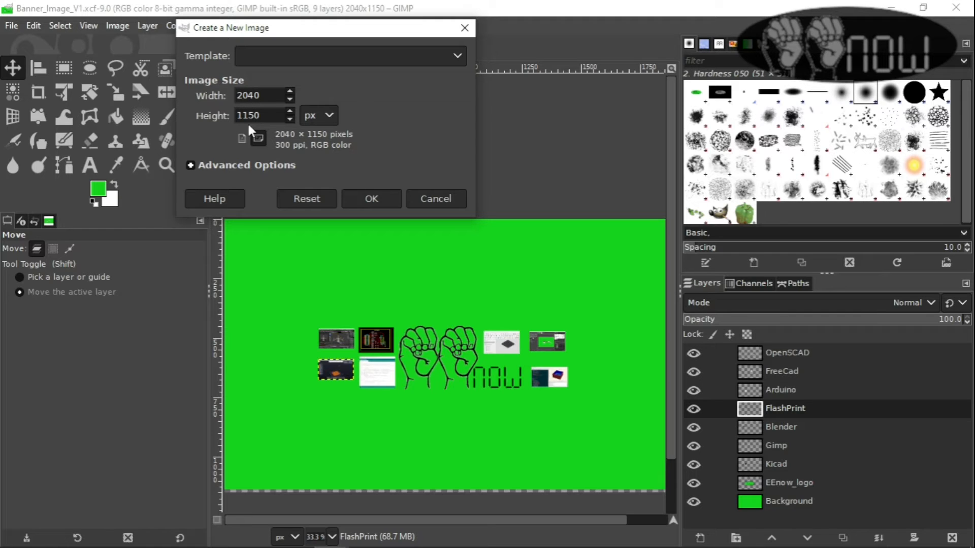
{"action": "left_click", "coordinate": [252, 165]}
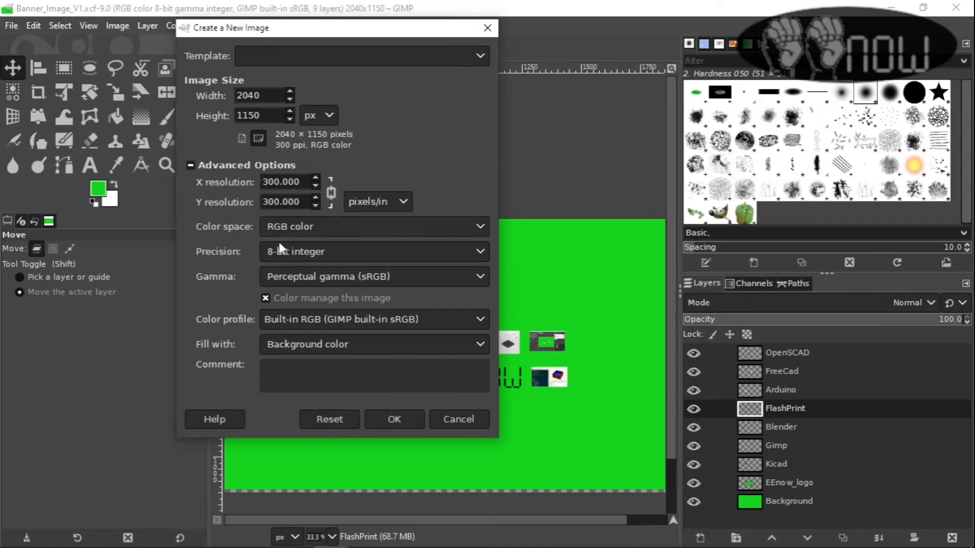
{"action": "left_click", "coordinate": [315, 343]}
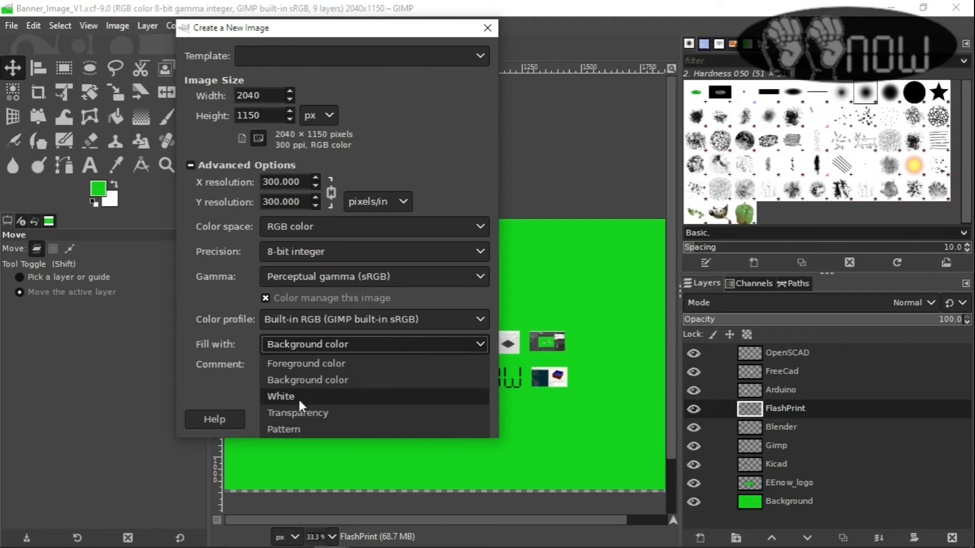
{"action": "left_click", "coordinate": [309, 412]}
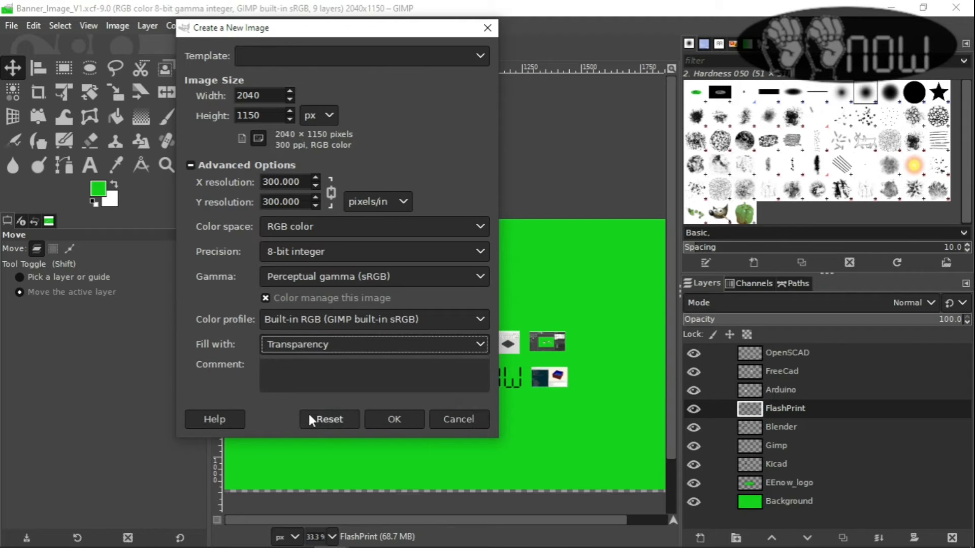
{"action": "left_click", "coordinate": [393, 420]}
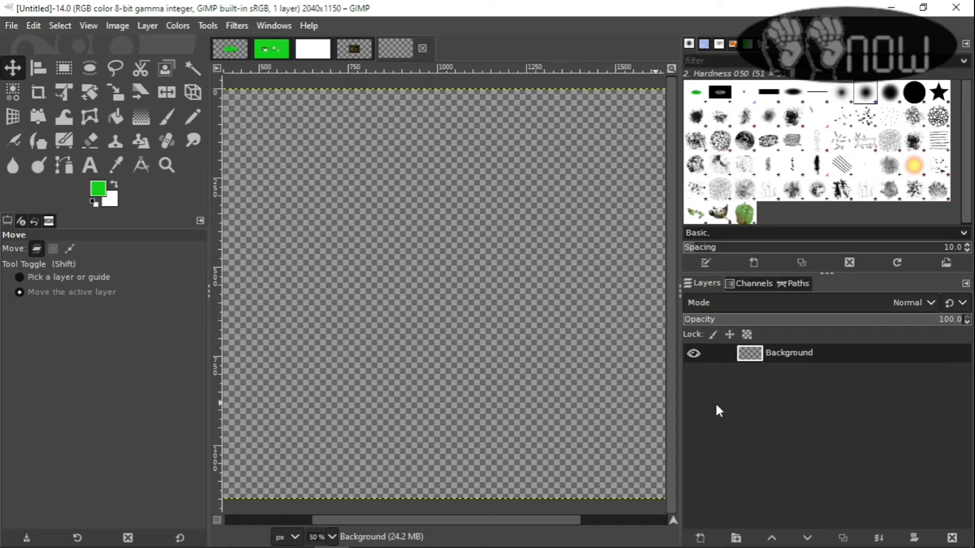
{"action": "left_click", "coordinate": [423, 49]}
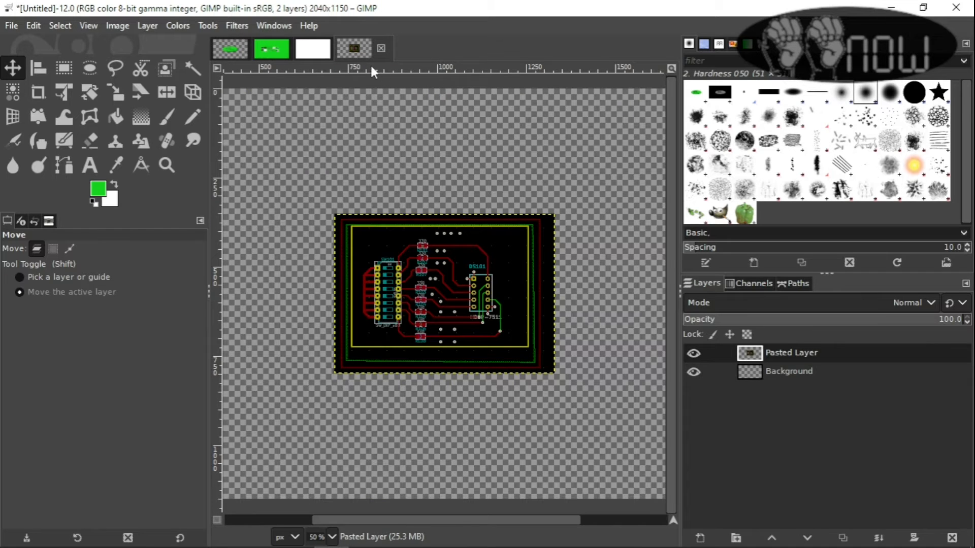
Step: Close the blank white image and return to the Banner_Image_V1.xcf image
{"action": "left_click", "coordinate": [275, 53]}
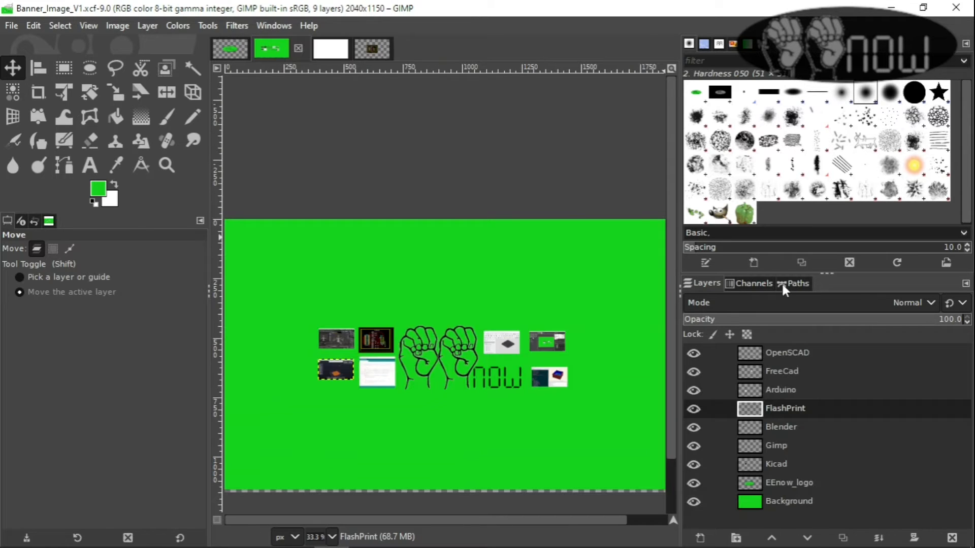
{"action": "left_click", "coordinate": [336, 54]}
{"action": "left_click", "coordinate": [339, 49]}
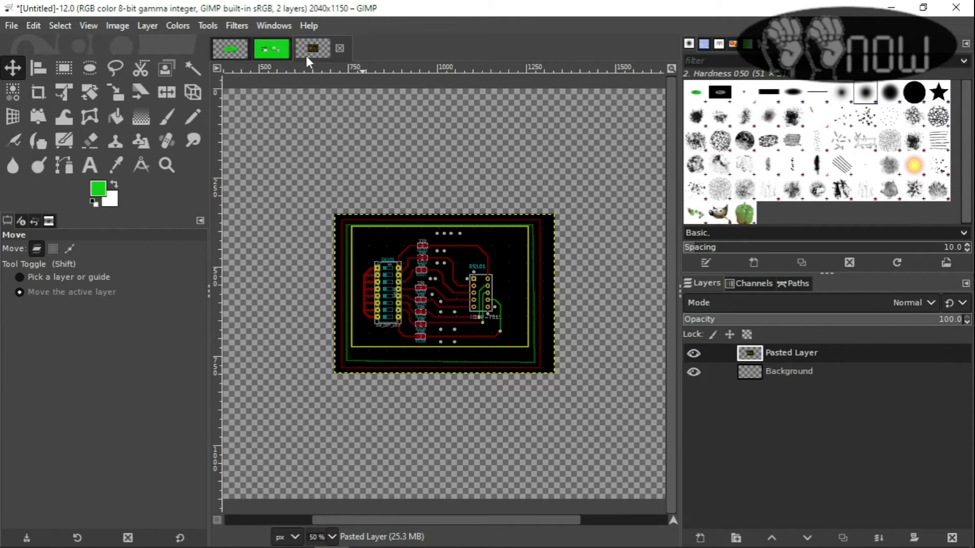
{"action": "left_click", "coordinate": [277, 54]}
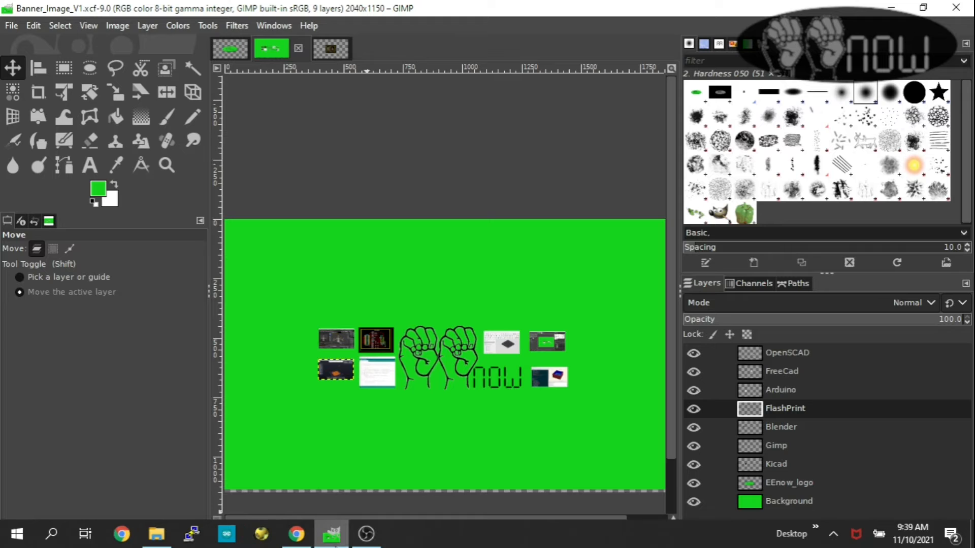
Step: Switch to OBS and maximize its window
{"action": "mouse_move", "coordinate": [372, 544]}
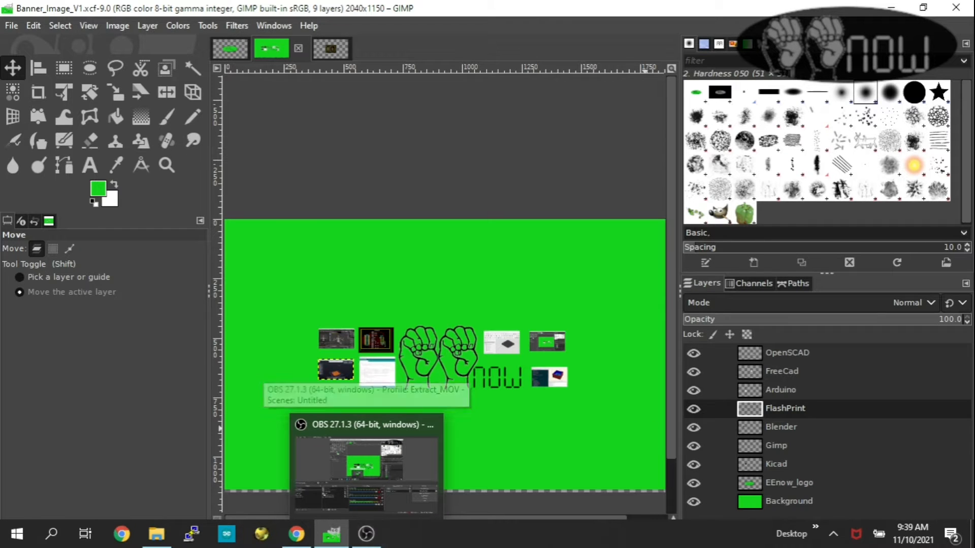
{"action": "left_click_drag", "start_coordinate": [974, 117], "coordinate": [479, 79]}
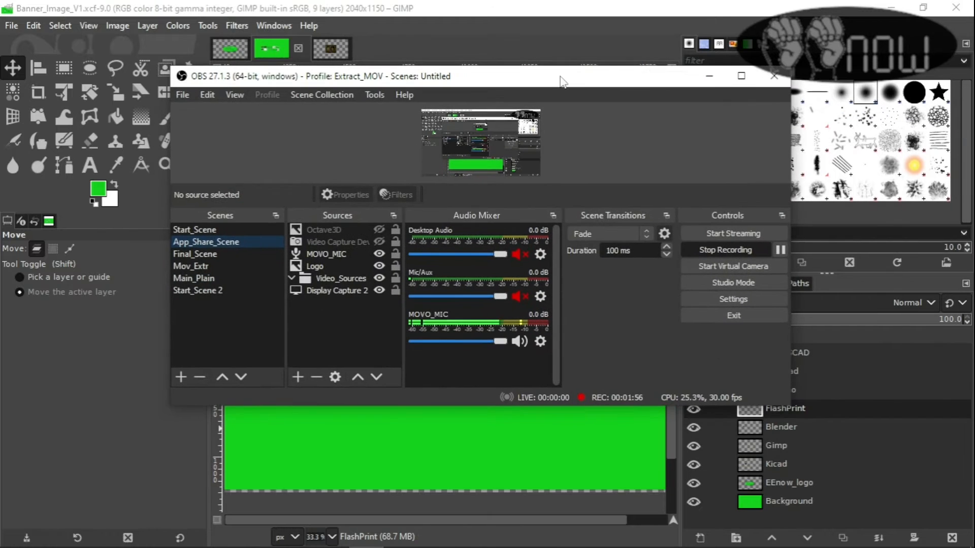
{"action": "left_click", "coordinate": [741, 75]}
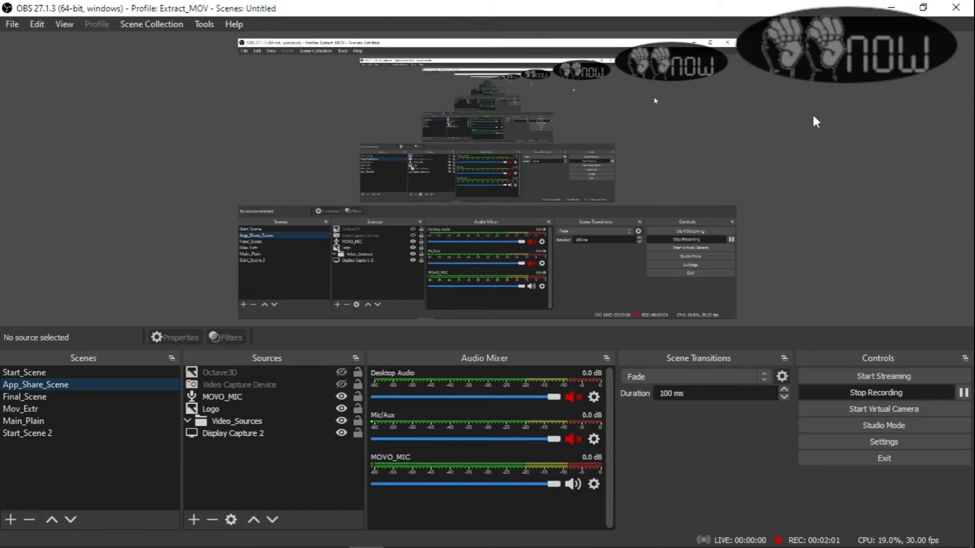
Step: Capture a screenshot of the full OBS window and copy it to the clipboard
{"action": "key", "text": "Print"}
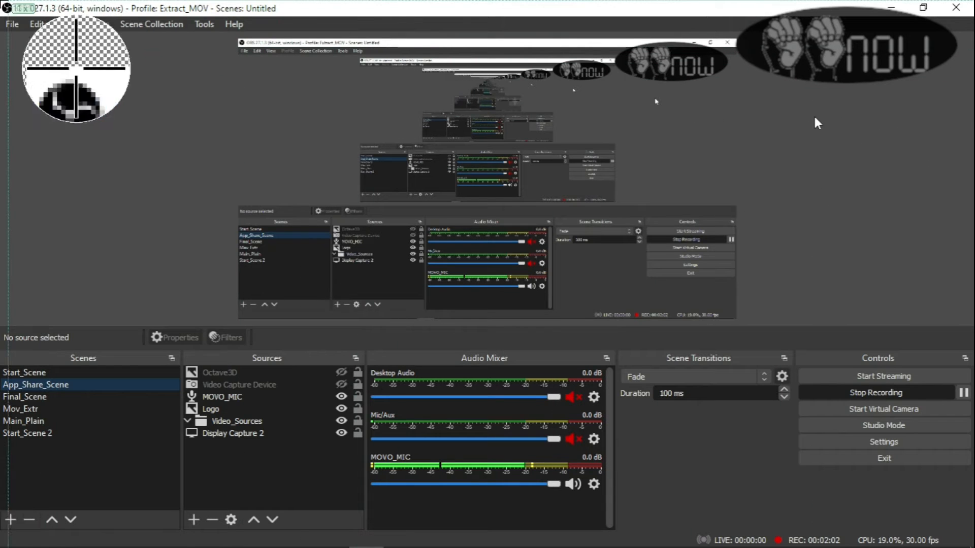
{"action": "left_click_drag", "start_coordinate": [1, 1], "coordinate": [974, 546]}
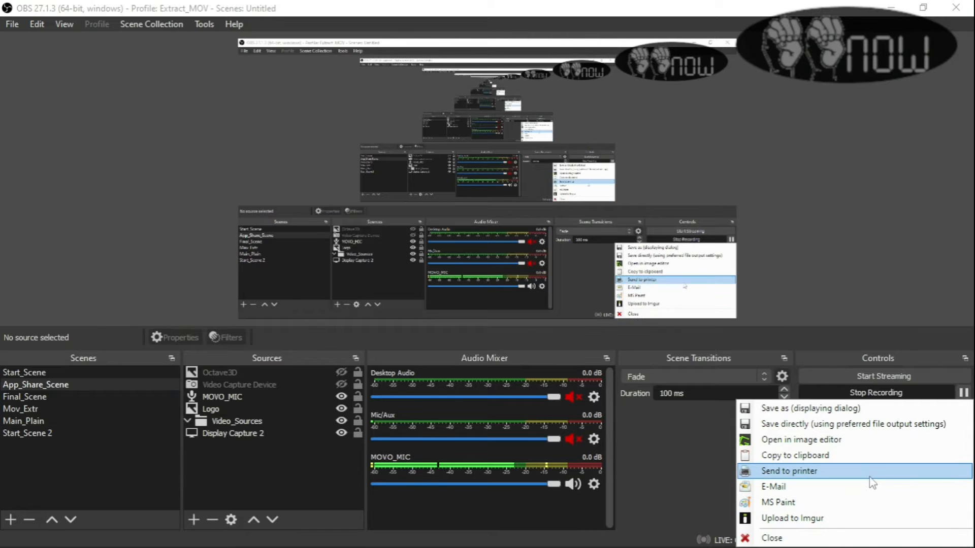
{"action": "left_click", "coordinate": [859, 460]}
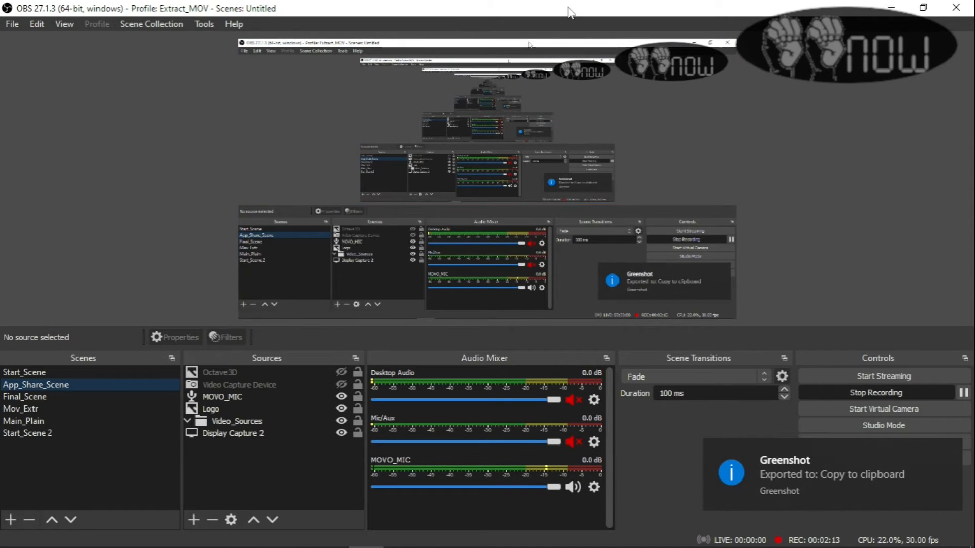
Step: Switch back to GIMP and paste the OBS screenshot into the banner image as a new layer
{"action": "key", "text": "alt+Tab"}
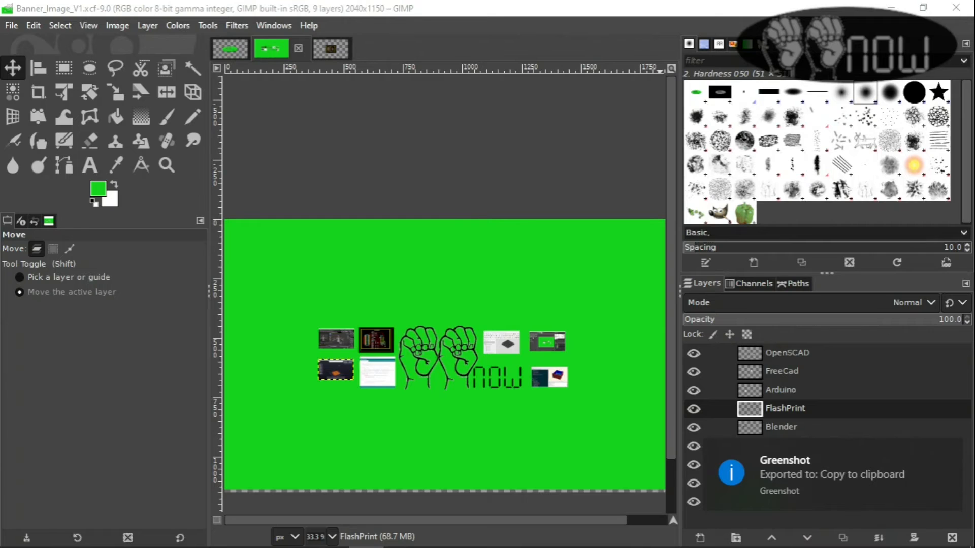
{"action": "left_click", "coordinate": [14, 28]}
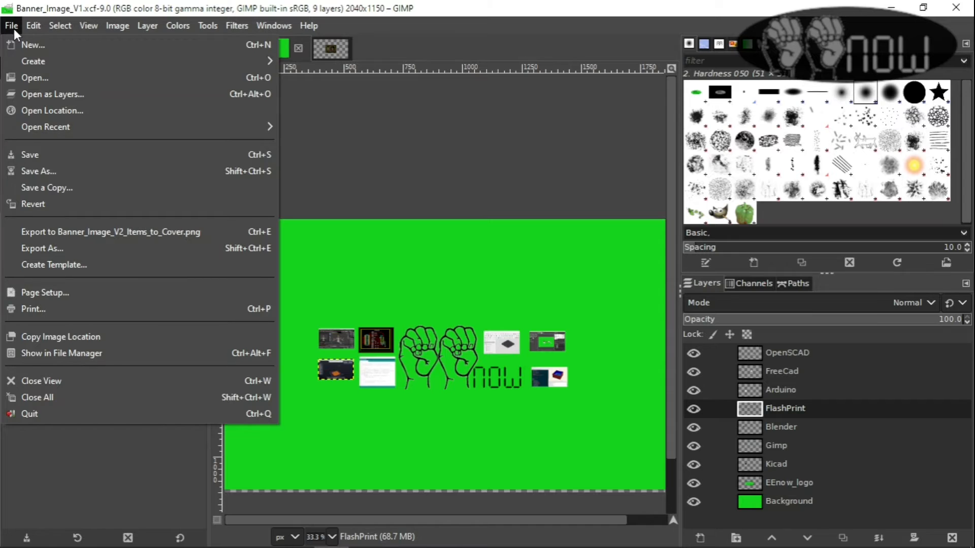
{"action": "mouse_move", "coordinate": [27, 24]}
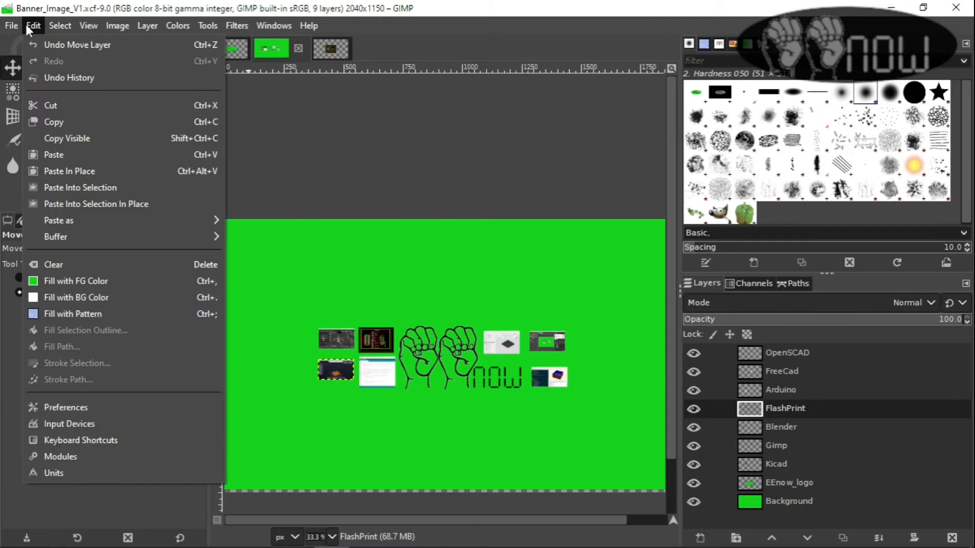
{"action": "mouse_move", "coordinate": [97, 221]}
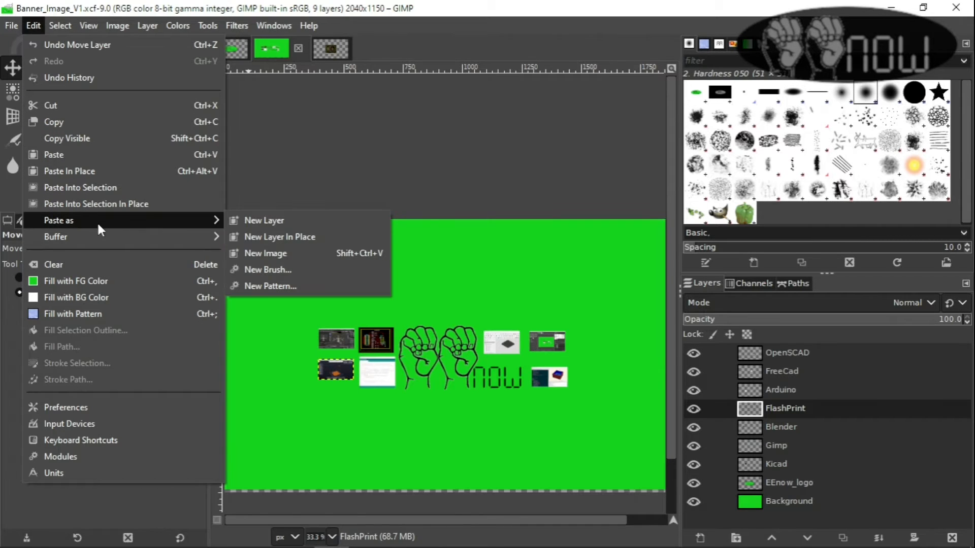
{"action": "left_click", "coordinate": [277, 222]}
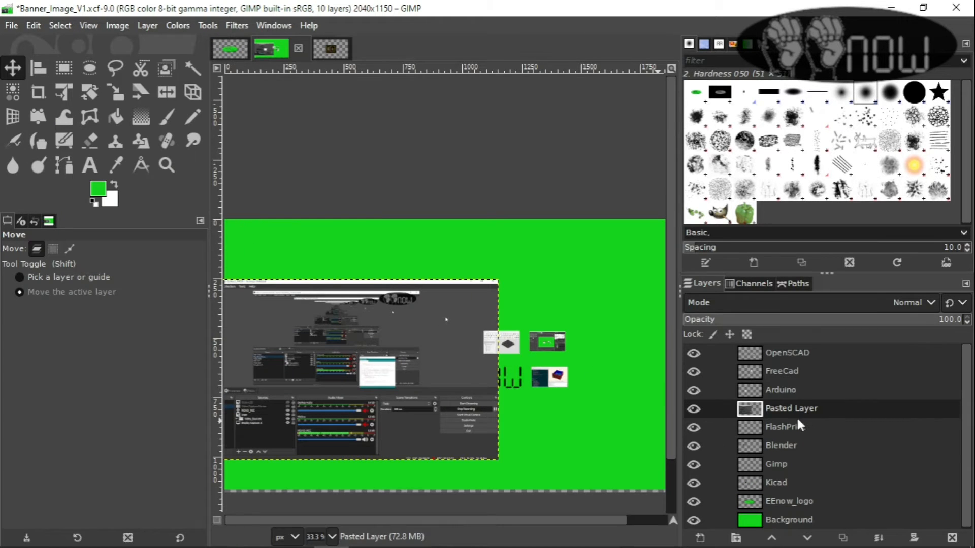
Step: Rename the pasted layer as OBS
{"action": "double_click", "coordinate": [814, 408]}
{"action": "type", "text": "OBS"}
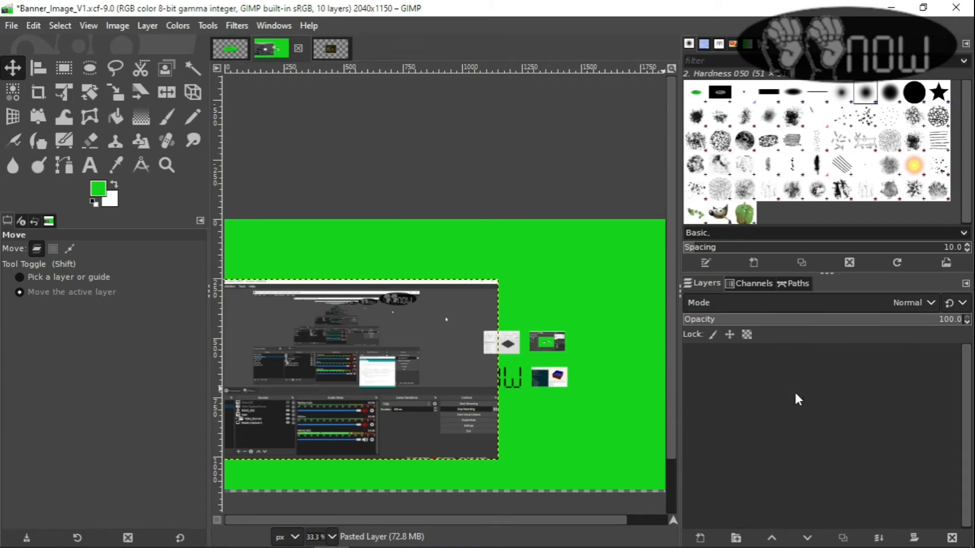
{"action": "key", "text": "Return"}
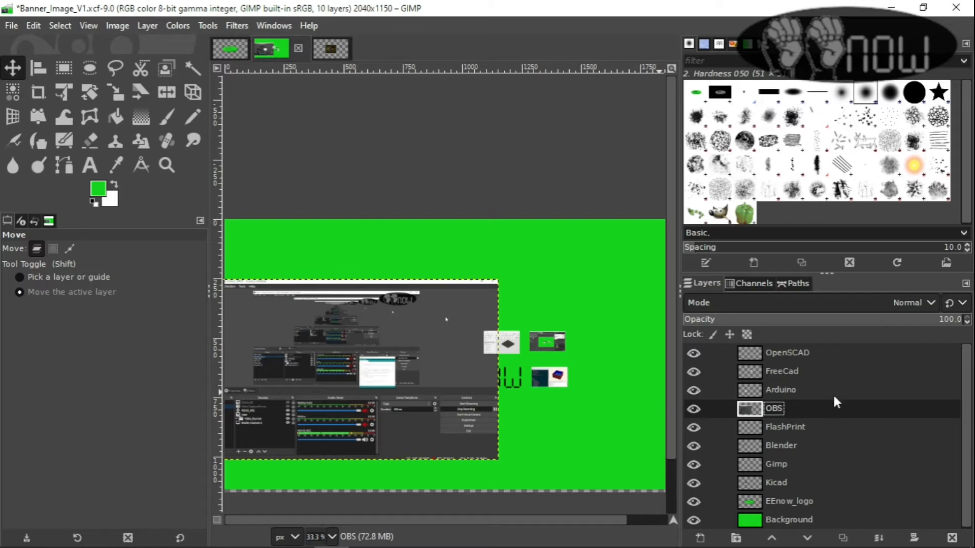
Step: Scale the OBS layer to a width of 150 px, keeping its aspect ratio
{"action": "left_click", "coordinate": [115, 95]}
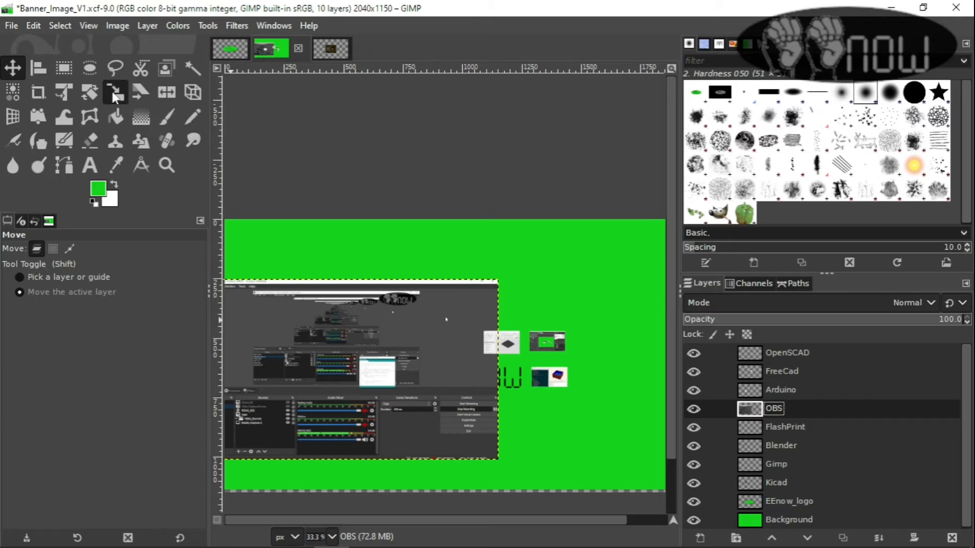
{"action": "left_click", "coordinate": [288, 303]}
{"action": "left_click_drag", "start_coordinate": [540, 115], "coordinate": [501, 117]}
{"action": "type", "text": "150"}
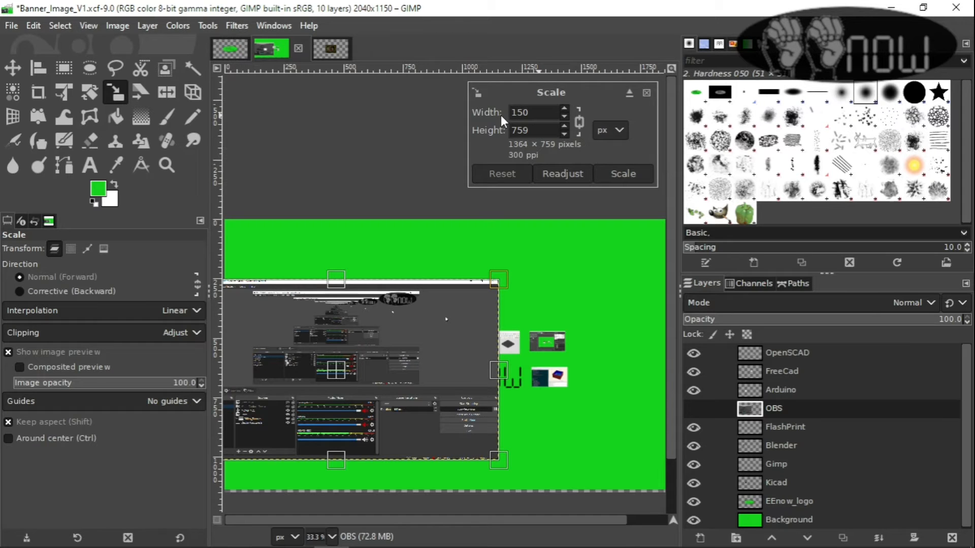
{"action": "left_click", "coordinate": [551, 128]}
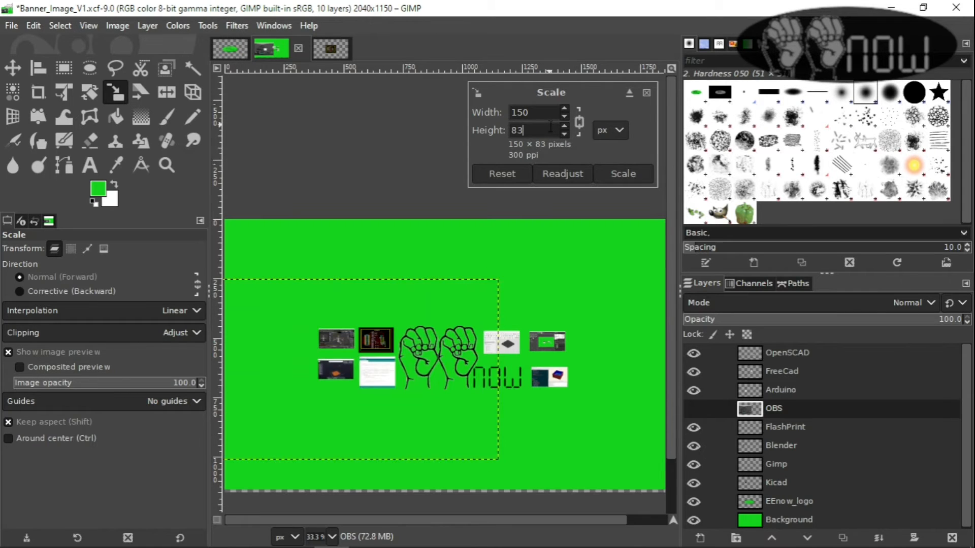
{"action": "left_click", "coordinate": [620, 174]}
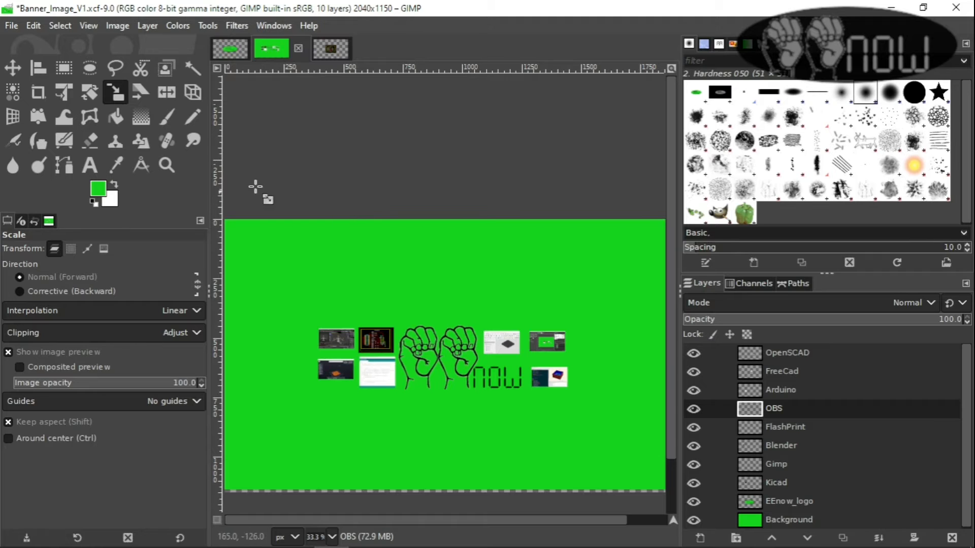
Step: Activate the Move tool and zoom out to locate the scaled OBS layer around the canvas
{"action": "left_click", "coordinate": [14, 75]}
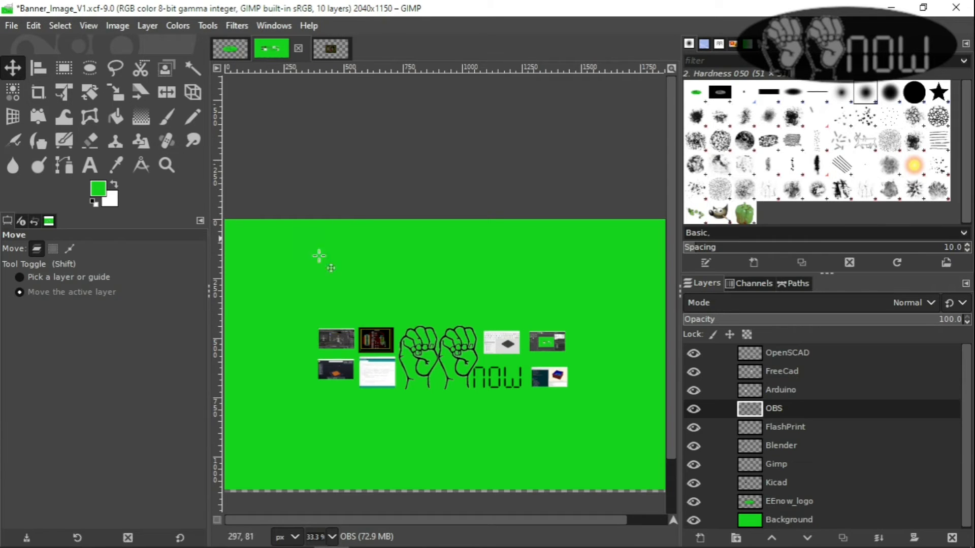
{"action": "scroll", "coordinate": [280, 322], "scroll_direction": "down", "scroll_amount": 3}
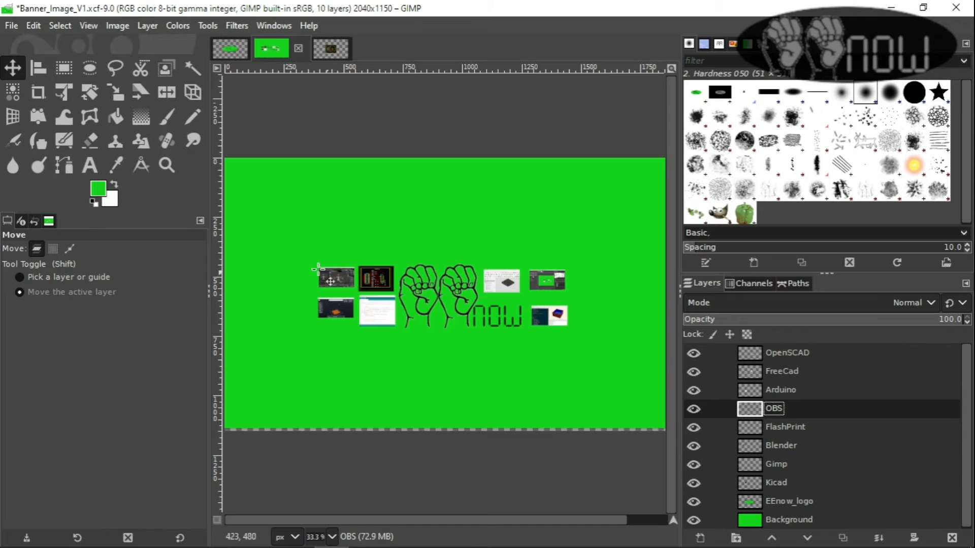
{"action": "scroll", "coordinate": [289, 244], "scroll_direction": "down", "scroll_amount": 3}
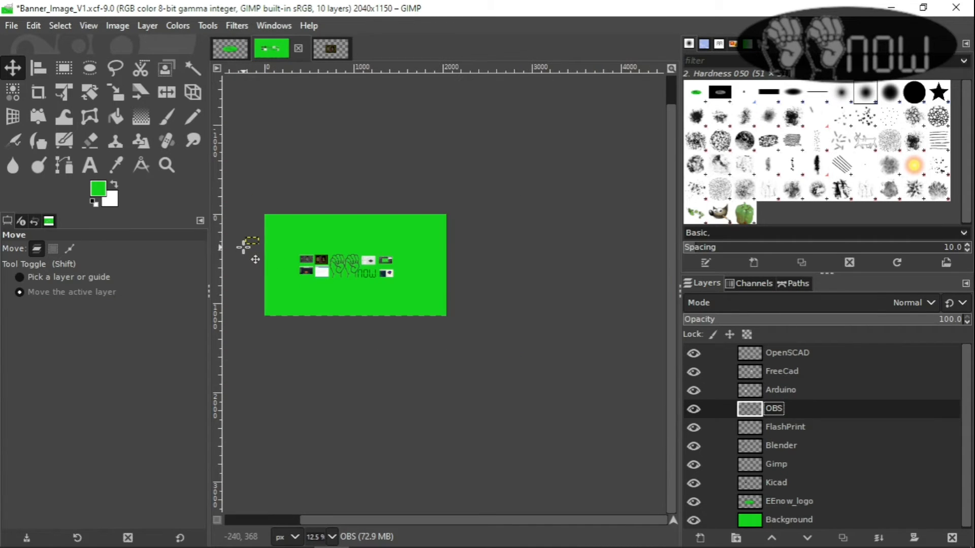
{"action": "scroll", "coordinate": [247, 244], "scroll_direction": "down", "scroll_amount": 2}
{"action": "scroll", "coordinate": [248, 245], "scroll_direction": "up", "scroll_amount": 3}
{"action": "scroll", "coordinate": [248, 242], "scroll_direction": "down", "scroll_amount": 1}
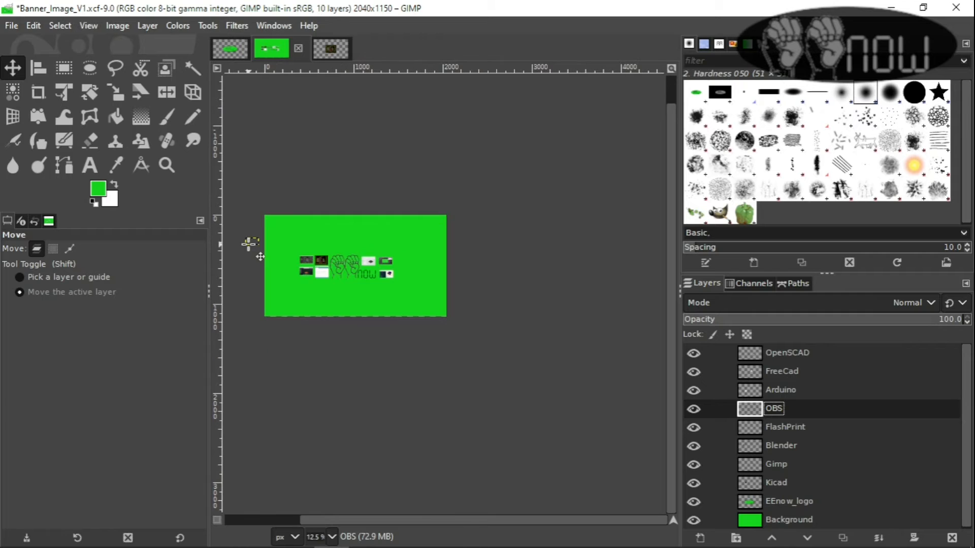
{"action": "scroll", "coordinate": [249, 244], "scroll_direction": "up", "scroll_amount": 1}
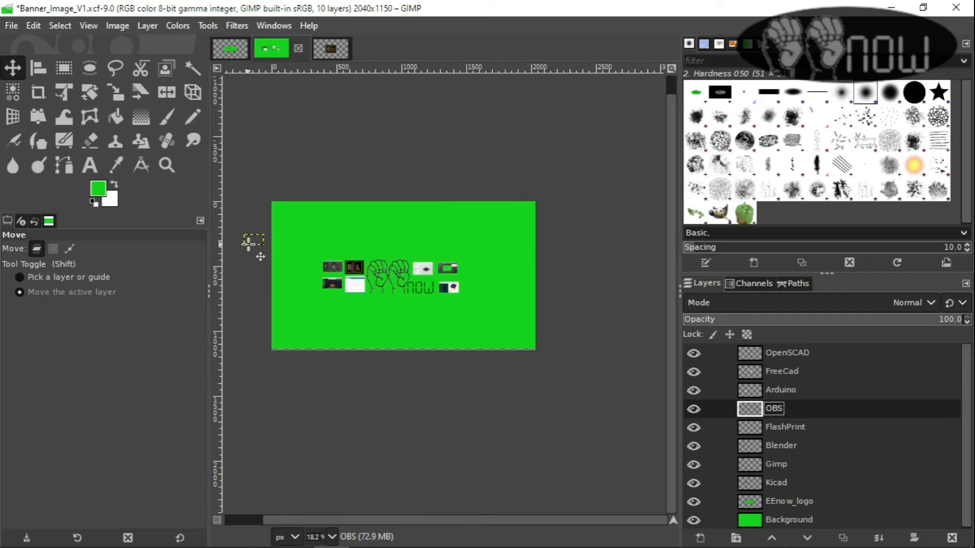
Step: Minimize GIMP, launch Carnac from the desktop, and switch back to the banner image in GIMP
{"action": "left_click", "coordinate": [890, 7]}
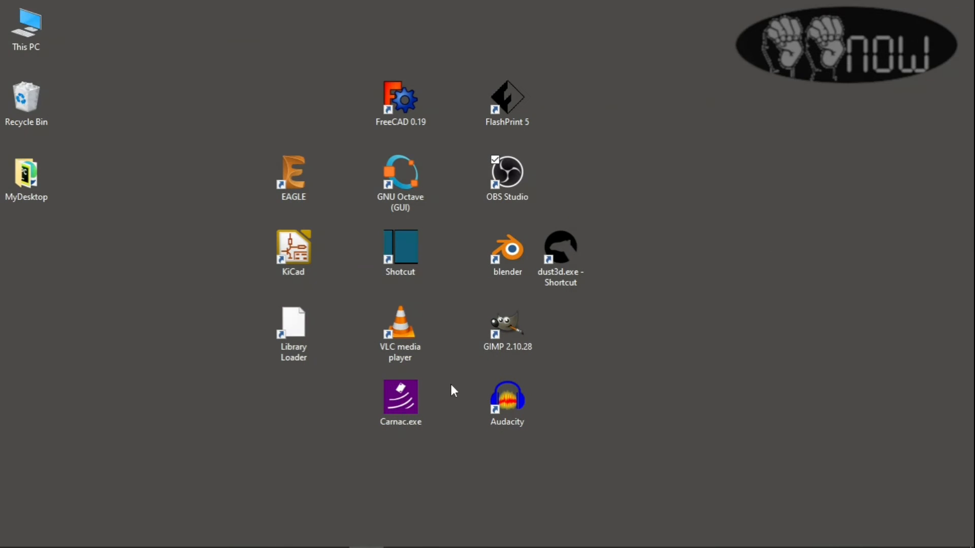
{"action": "left_click", "coordinate": [400, 398]}
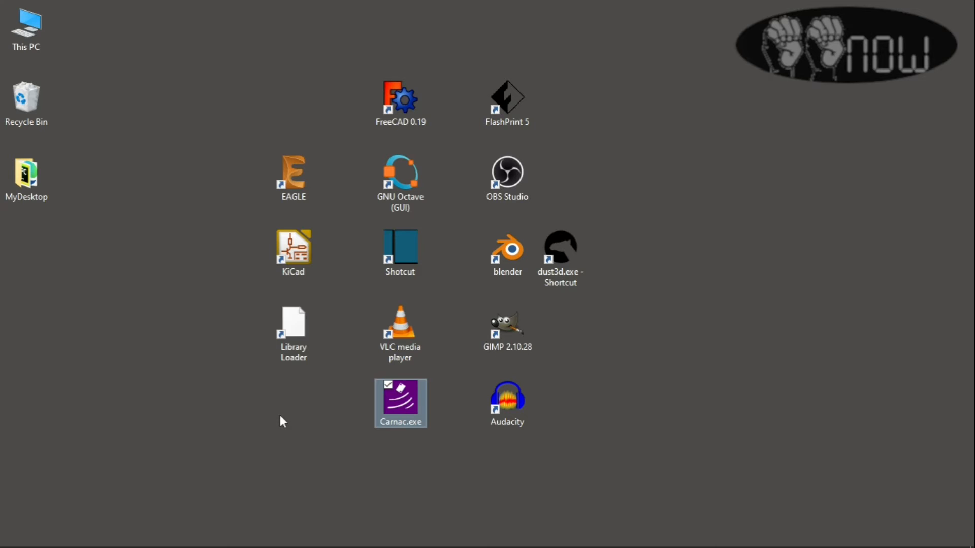
{"action": "left_click", "coordinate": [302, 455]}
{"action": "mouse_move", "coordinate": [369, 535]}
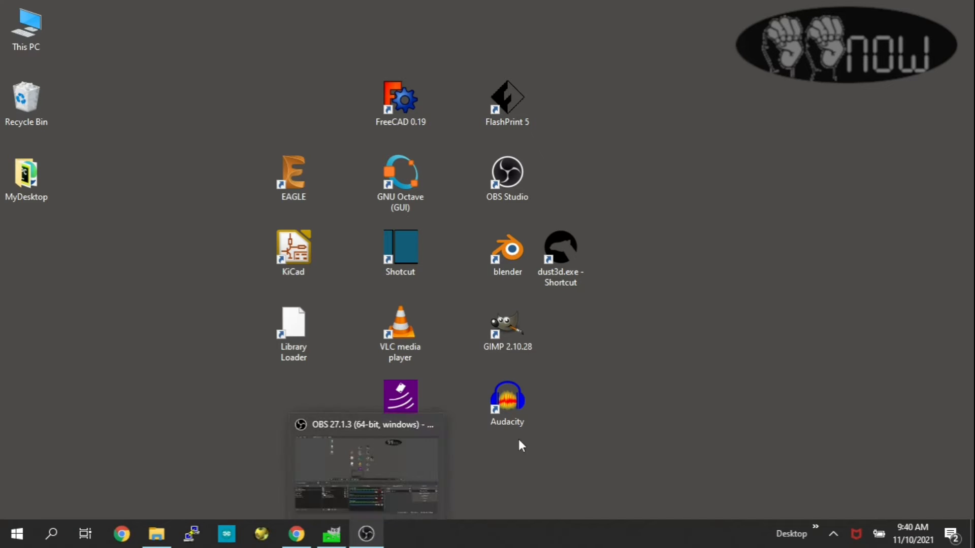
{"action": "left_click", "coordinate": [180, 310]}
{"action": "mouse_move", "coordinate": [367, 545]}
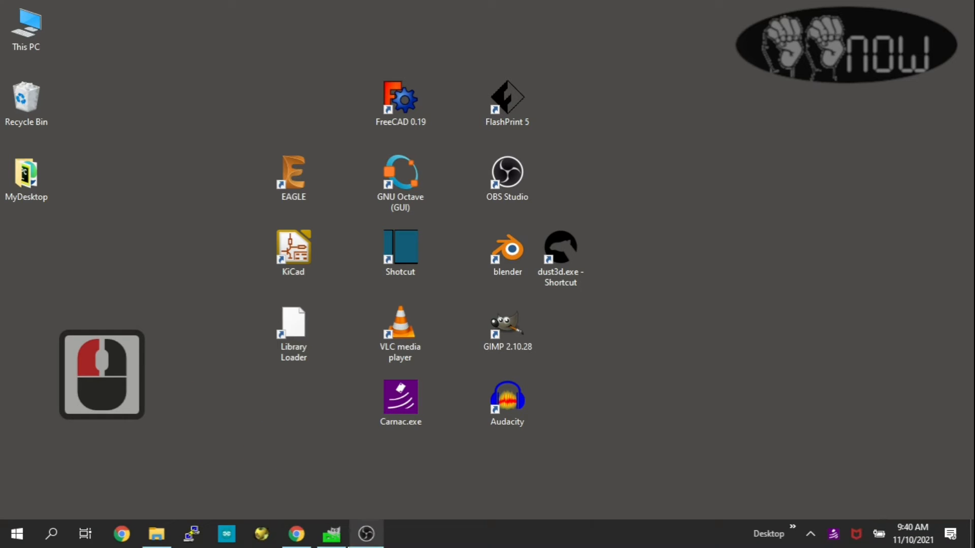
{"action": "left_click", "coordinate": [329, 542]}
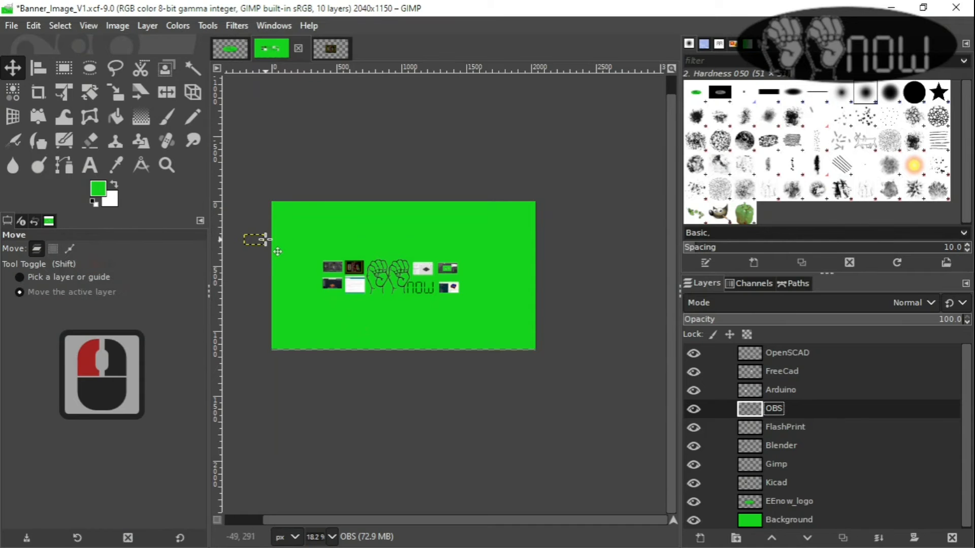
{"action": "scroll", "coordinate": [283, 260], "scroll_direction": "up", "scroll_amount": 2, "text": "ctrl"}
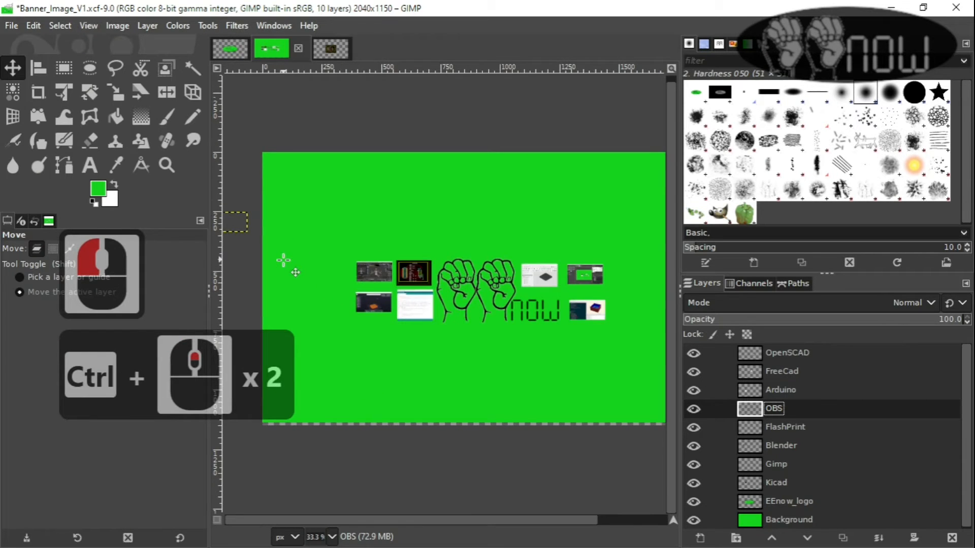
{"action": "scroll", "coordinate": [283, 260], "scroll_direction": "up", "scroll_amount": 1, "text": "ctrl"}
{"action": "scroll", "coordinate": [283, 259], "scroll_direction": "down", "scroll_amount": 1, "text": "ctrl"}
{"action": "scroll", "coordinate": [356, 262], "scroll_direction": "up", "scroll_amount": 2, "text": "ctrl"}
{"action": "scroll", "coordinate": [357, 263], "scroll_direction": "down", "scroll_amount": 2, "text": "ctrl"}
{"action": "scroll", "coordinate": [324, 255], "scroll_direction": "down", "scroll_amount": 1}
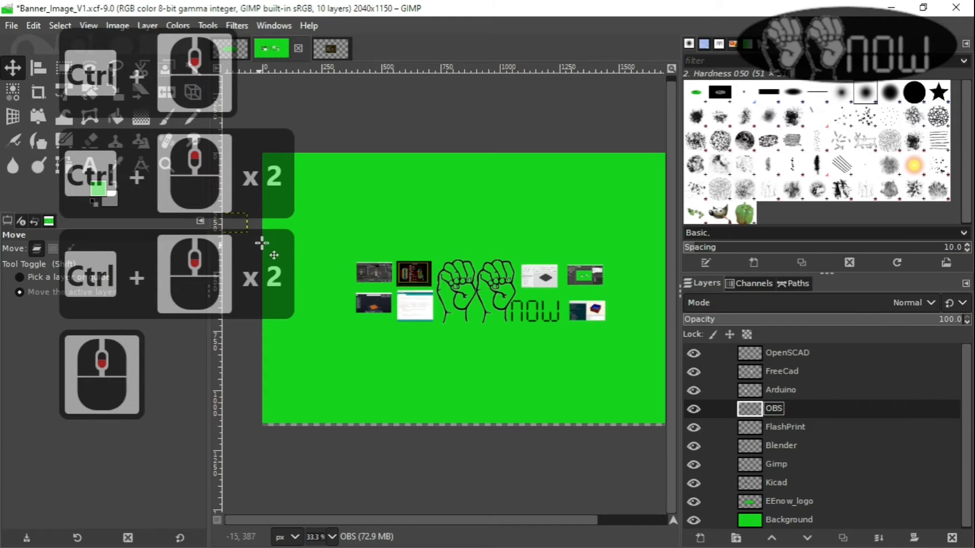
{"action": "scroll", "coordinate": [322, 239], "scroll_direction": "down", "scroll_amount": 2, "text": "ctrl"}
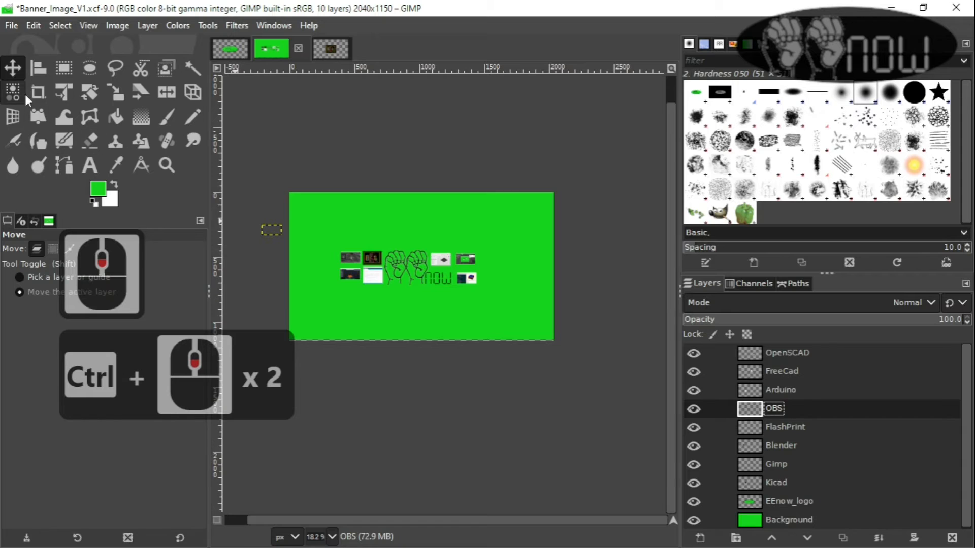
Step: Move the OBS layer from outside the canvas onto the banner, beside the lower-right thumbnail
{"action": "left_click", "coordinate": [11, 71]}
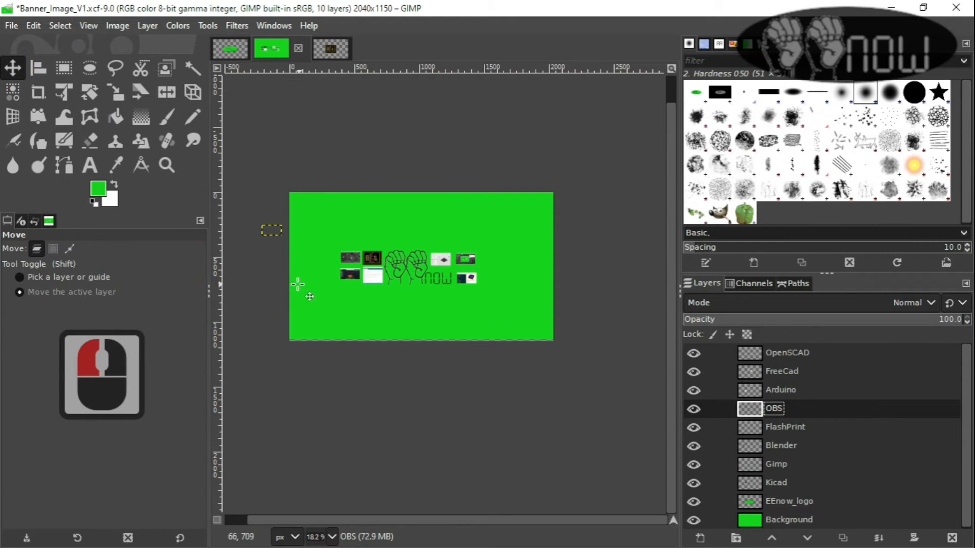
{"action": "left_click", "coordinate": [270, 230]}
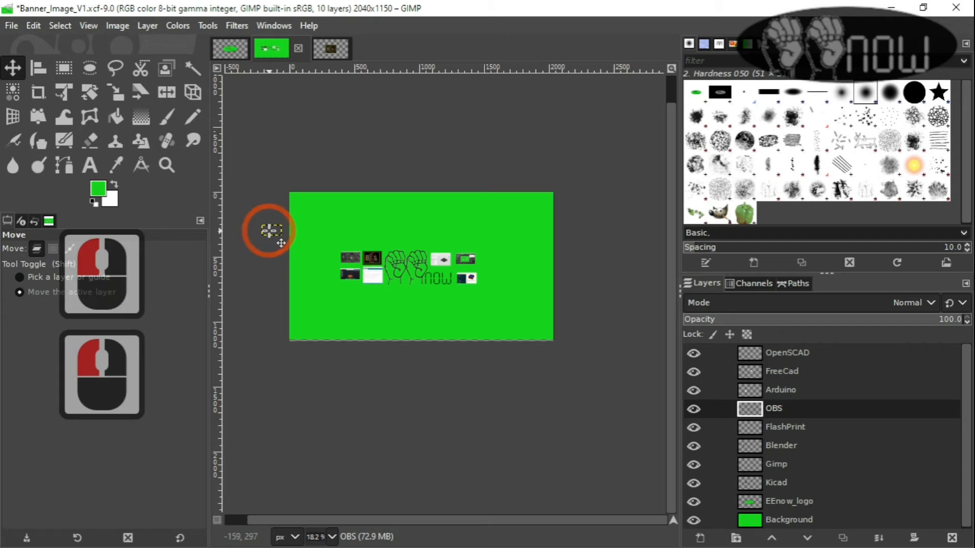
{"action": "left_click_drag", "start_coordinate": [267, 231], "coordinate": [500, 294]}
{"action": "left_click", "coordinate": [500, 294]}
Step: Fine-position the OBS layer closer to the neighbouring thumbnail, lined up with the lower row
{"action": "scroll", "coordinate": [500, 294], "scroll_direction": "up", "scroll_amount": 3}
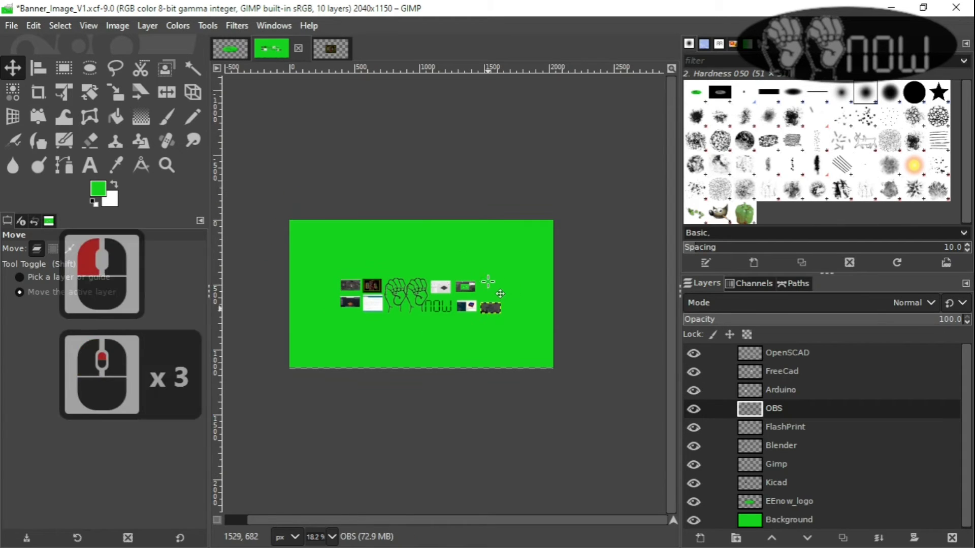
{"action": "scroll", "coordinate": [505, 320], "scroll_direction": "up", "scroll_amount": 6, "text": "ctrl"}
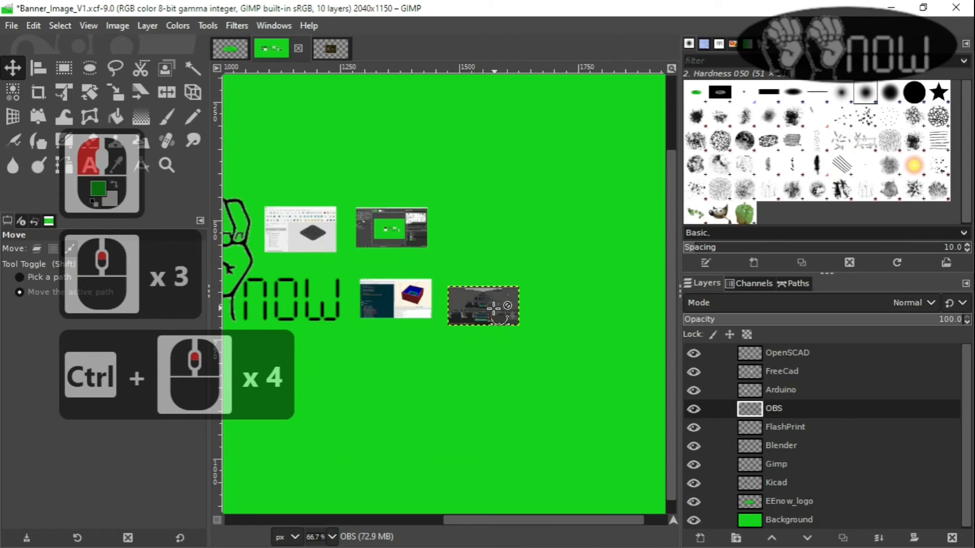
{"action": "left_click_drag", "start_coordinate": [474, 303], "coordinate": [455, 289]}
{"action": "scroll", "coordinate": [490, 276], "scroll_direction": "down", "scroll_amount": 3}
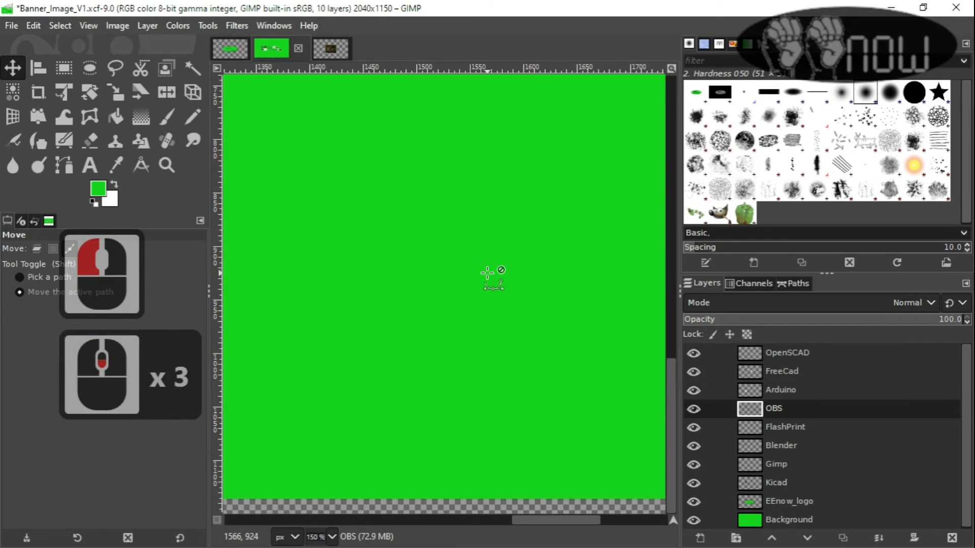
{"action": "scroll", "coordinate": [487, 273], "scroll_direction": "down", "scroll_amount": 6, "text": "ctrl"}
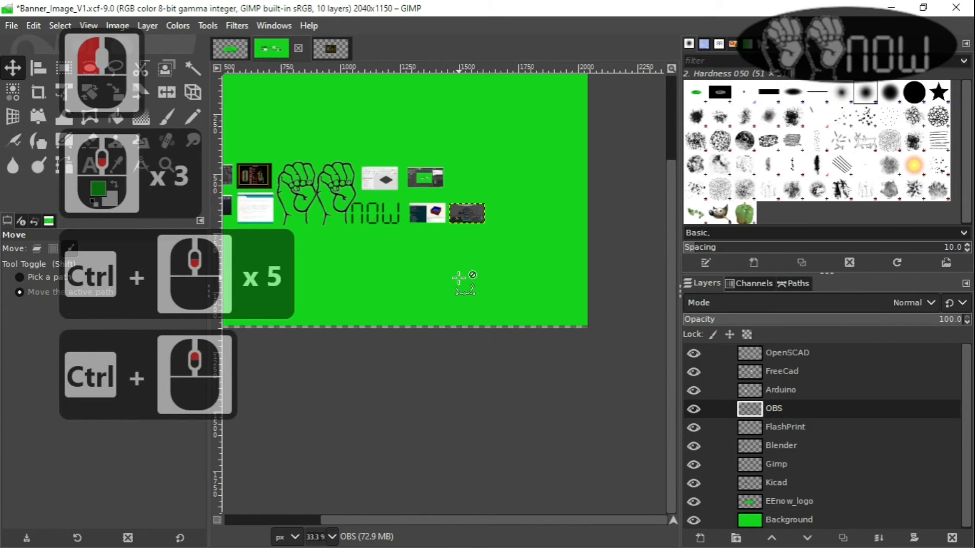
{"action": "scroll", "coordinate": [459, 280], "scroll_direction": "down", "scroll_amount": 1, "text": "ctrl"}
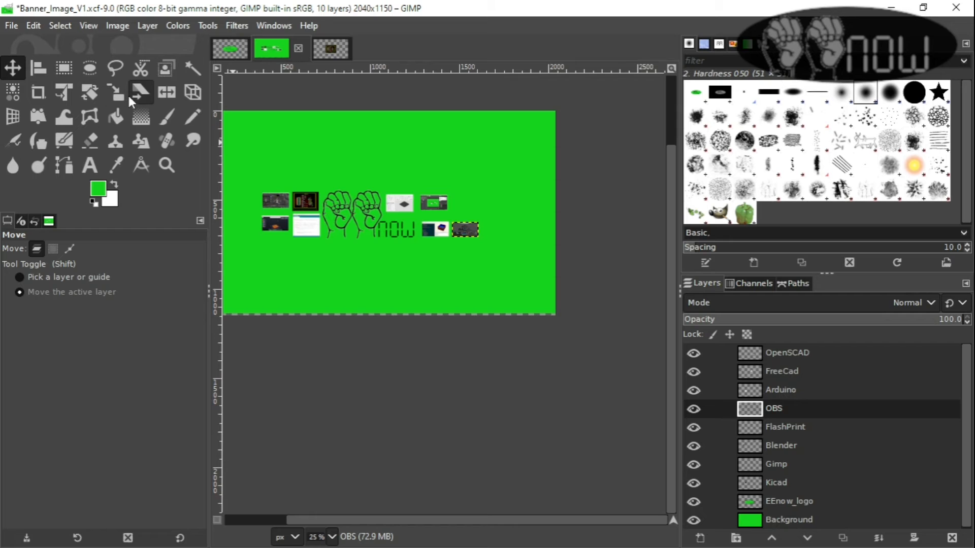
Step: Save the image under the new name Banner_Image_V2.xcf in the EEnow_Youtube_CH_Items folder
{"action": "left_click", "coordinate": [10, 28]}
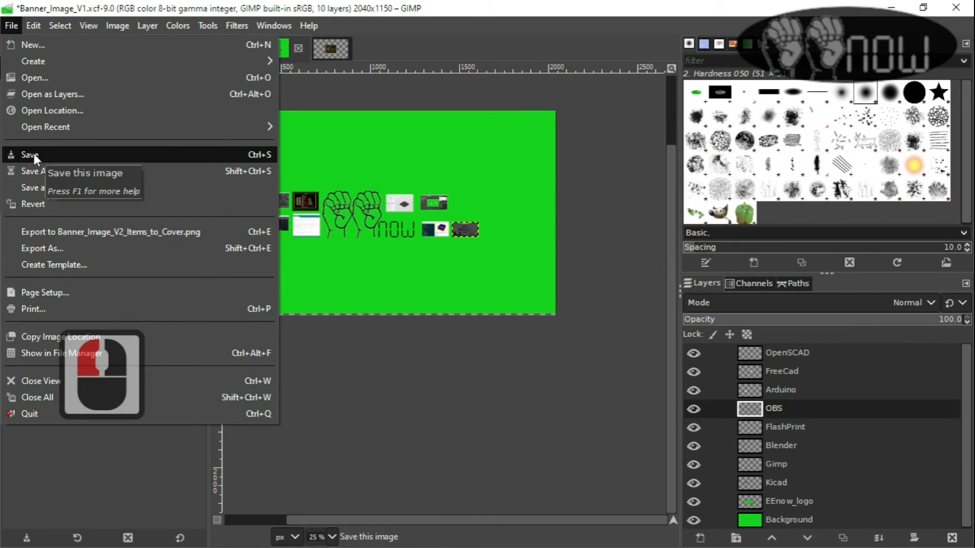
{"action": "left_click", "coordinate": [34, 170]}
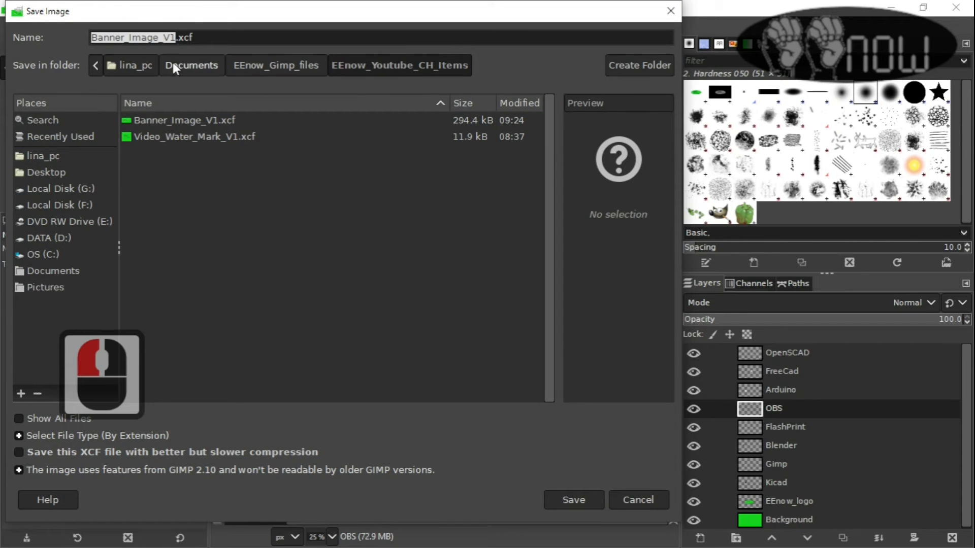
{"action": "left_click", "coordinate": [172, 42]}
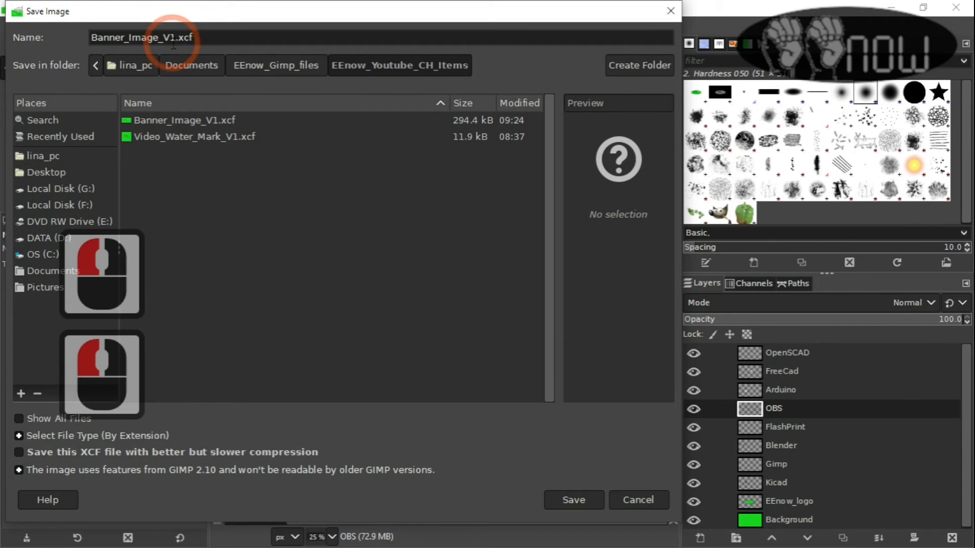
{"action": "key", "text": "BackSpace"}
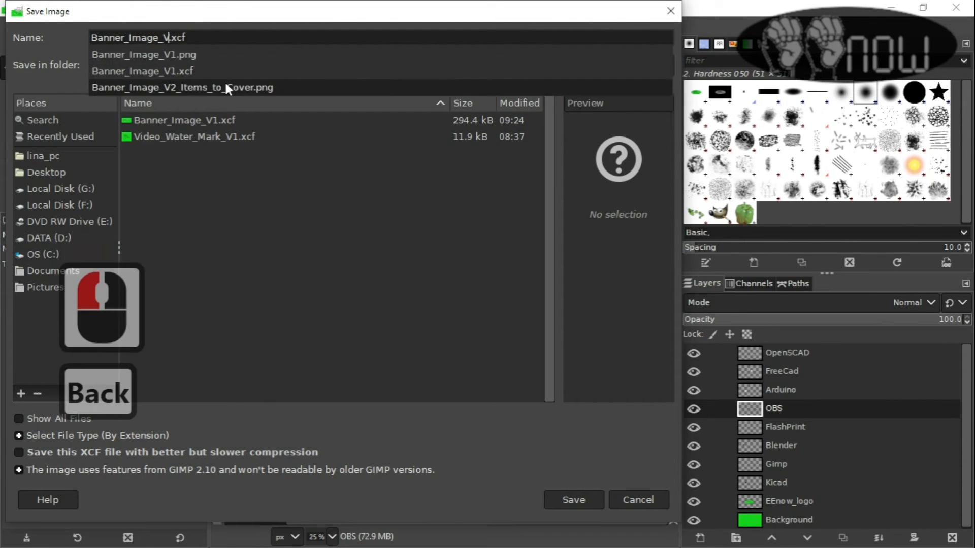
{"action": "type", "text": "2"}
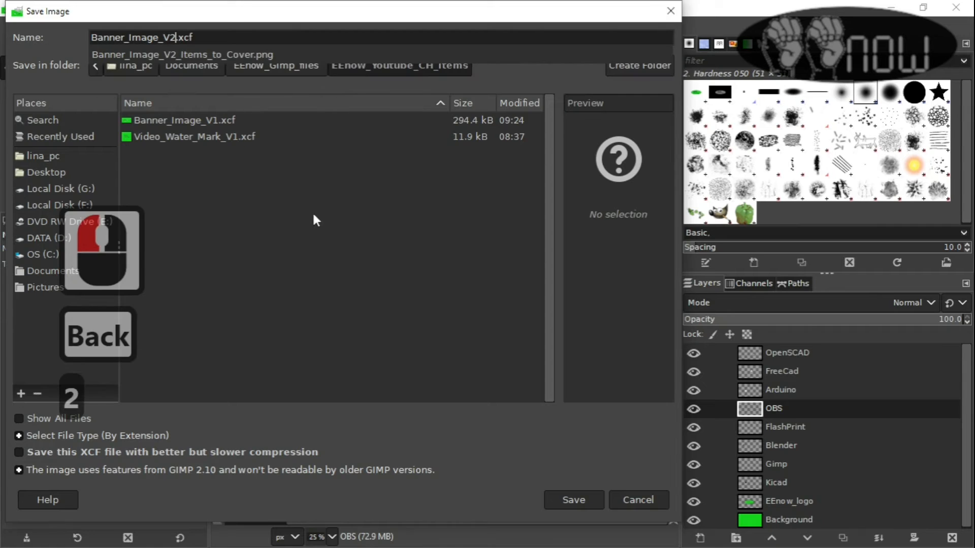
{"action": "left_click", "coordinate": [587, 500]}
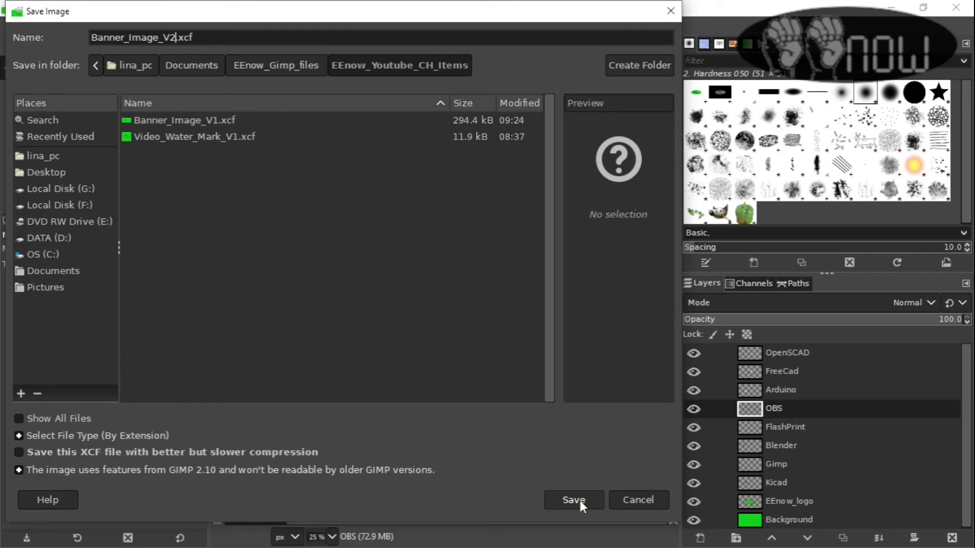
{"action": "left_click", "coordinate": [580, 501]}
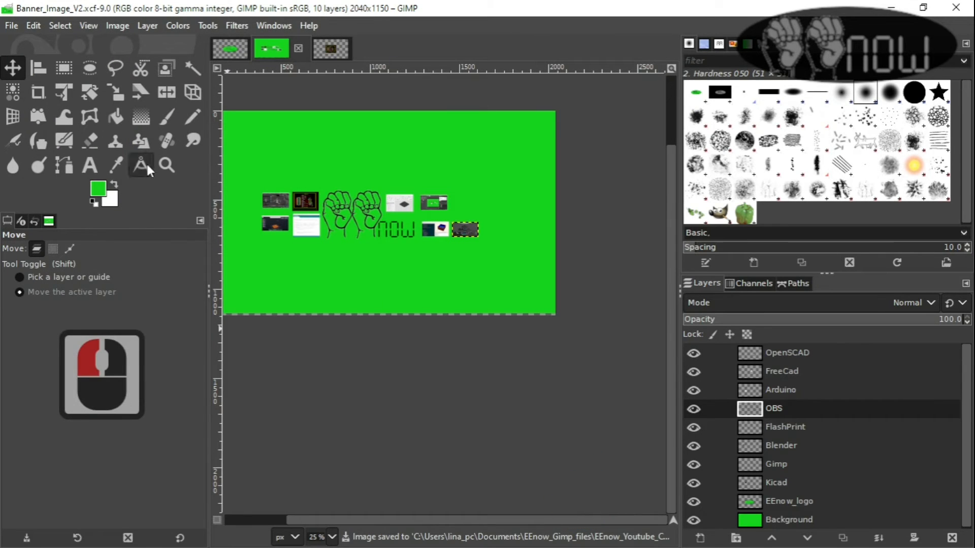
{"action": "scroll", "coordinate": [301, 256], "scroll_direction": "up", "scroll_amount": 2}
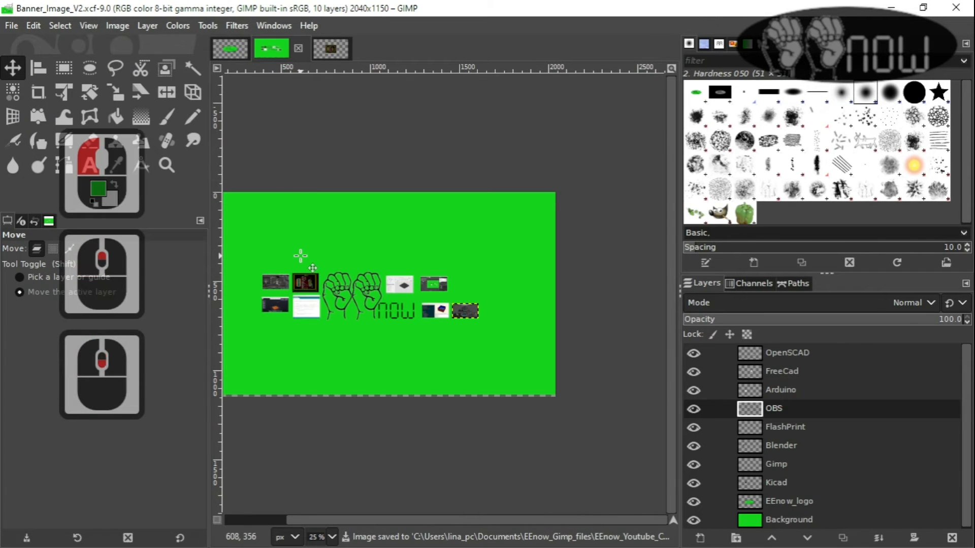
{"action": "left_click", "coordinate": [12, 26]}
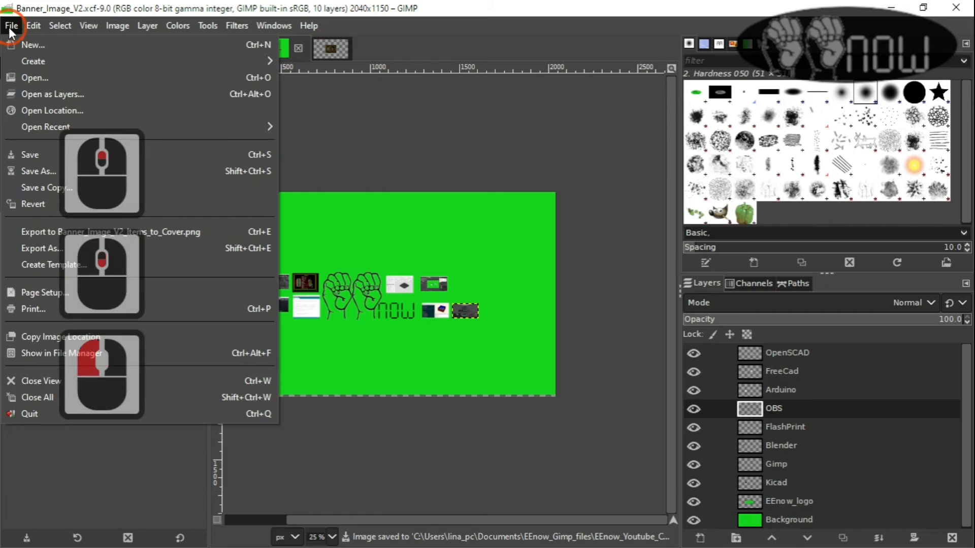
{"action": "left_click", "coordinate": [41, 249]}
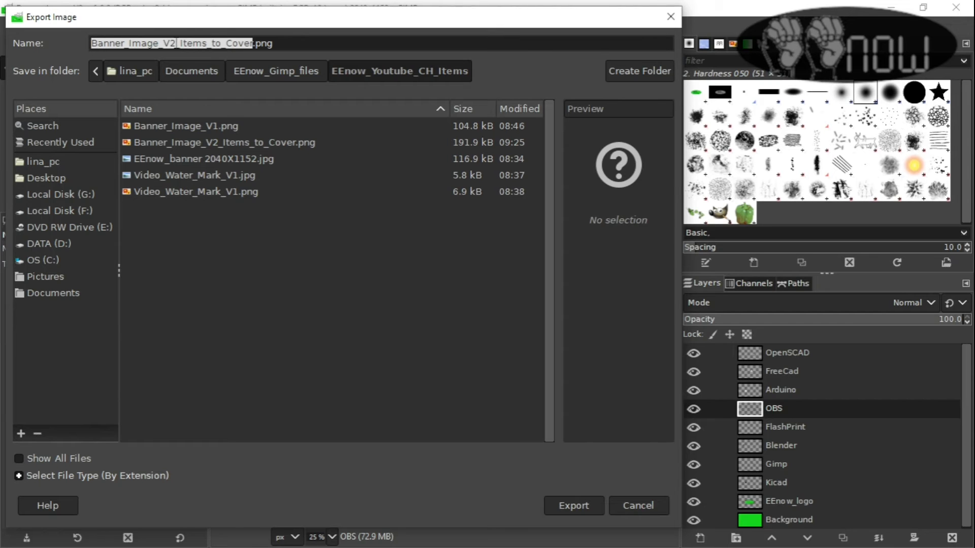
{"action": "left_click", "coordinate": [174, 43]}
{"action": "key", "text": "BackSpace"}
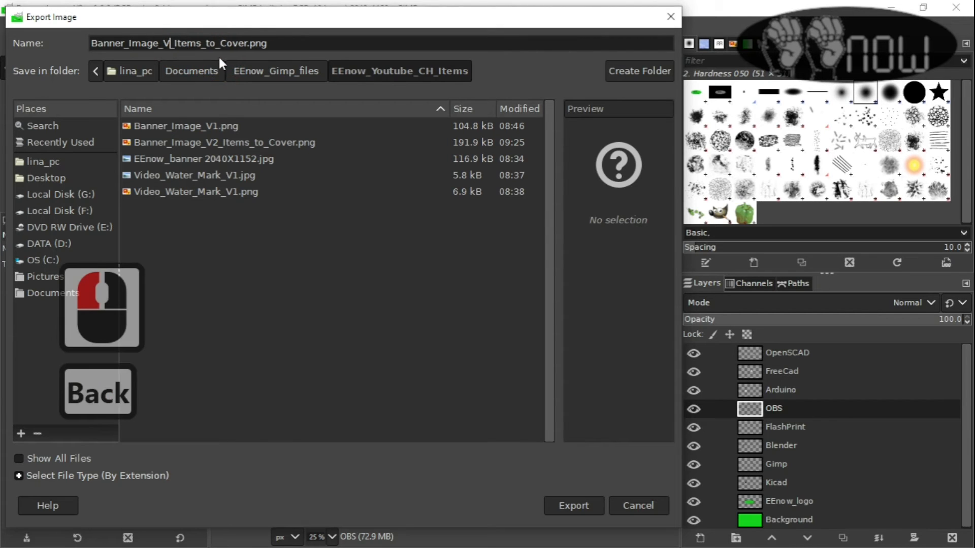
{"action": "type", "text": "3"}
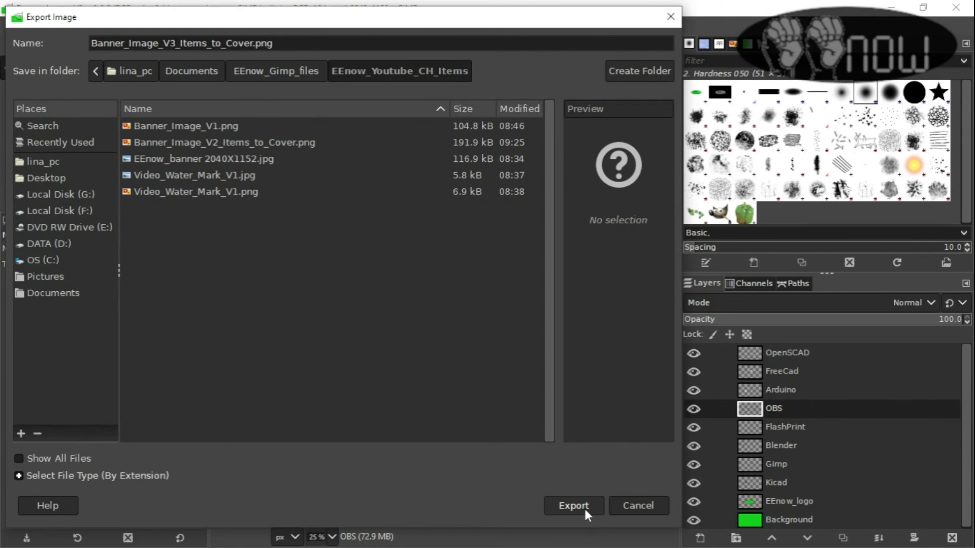
{"action": "left_click", "coordinate": [72, 477]}
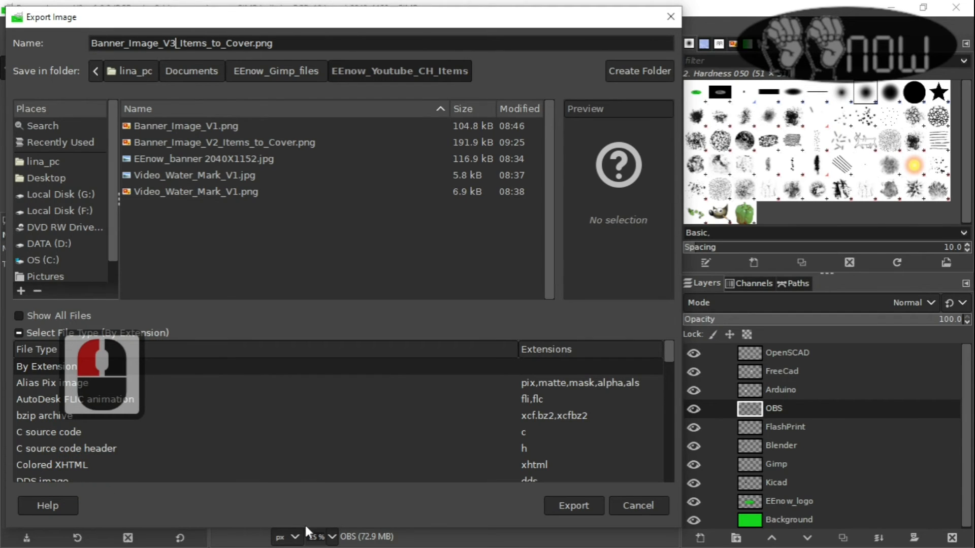
{"action": "left_click", "coordinate": [633, 506]}
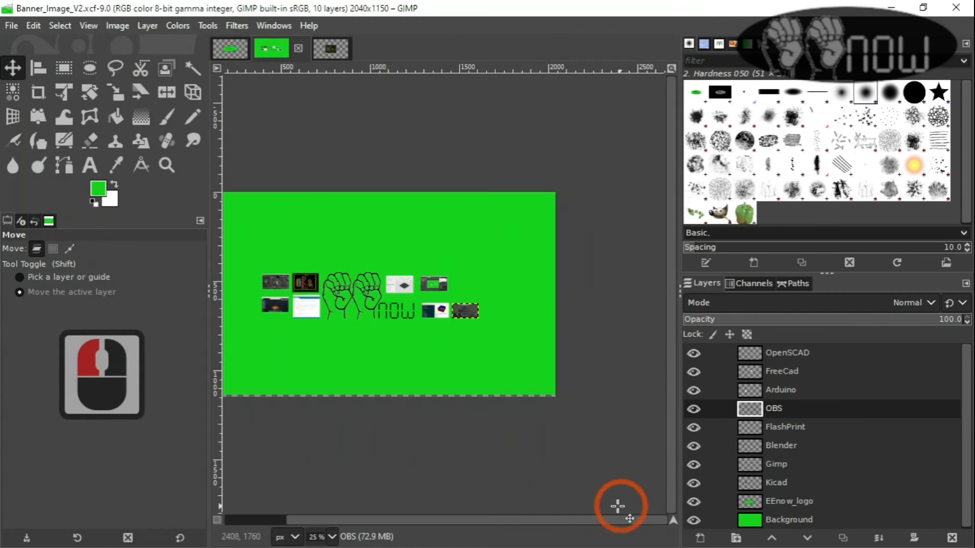
Step: Try to export the banner as Banner_Image_V2_Items_to_Cover.png, declining to replace the existing file
{"action": "left_click", "coordinate": [4, 27]}
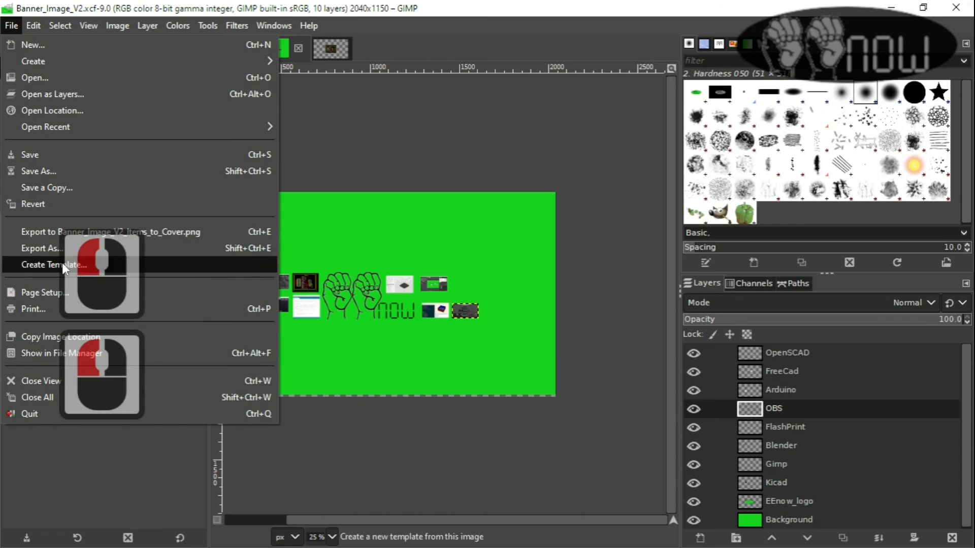
{"action": "left_click", "coordinate": [49, 246]}
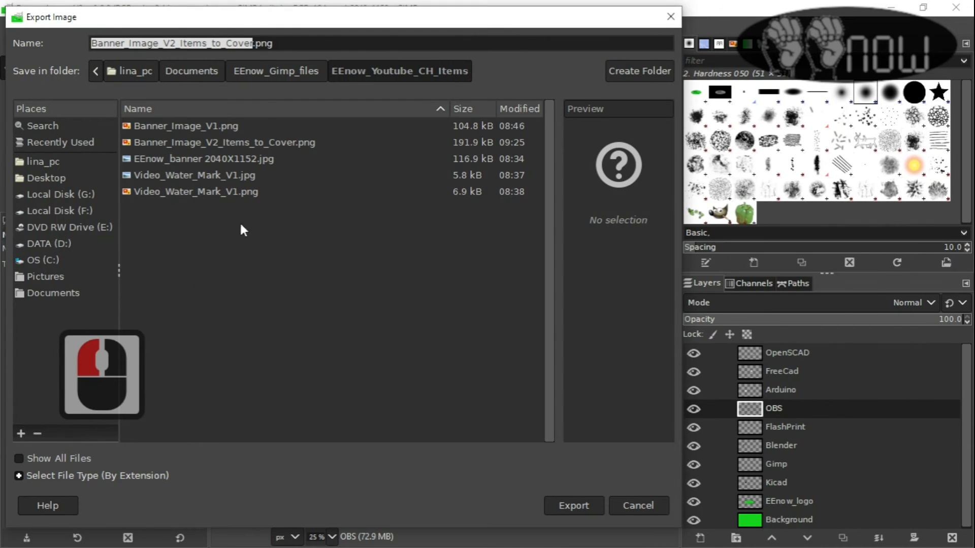
{"action": "left_click", "coordinate": [574, 506]}
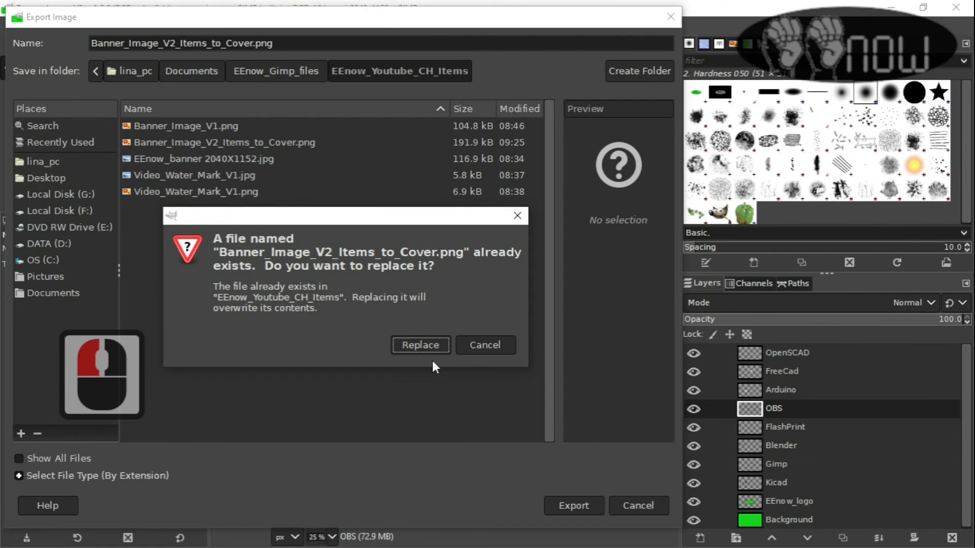
{"action": "left_click", "coordinate": [495, 345]}
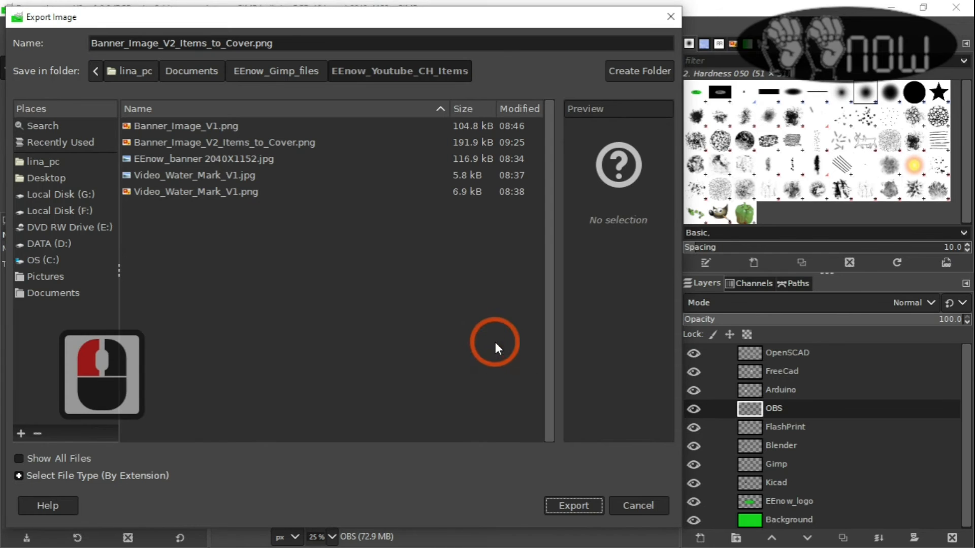
Step: Export the banner under the new name Banner_Image_V3_Items_to_Cover.png in the EEnow_Youtube_CH_Items folder, keeping the default PNG options
{"action": "left_click", "coordinate": [175, 42]}
{"action": "left_click", "coordinate": [175, 43]}
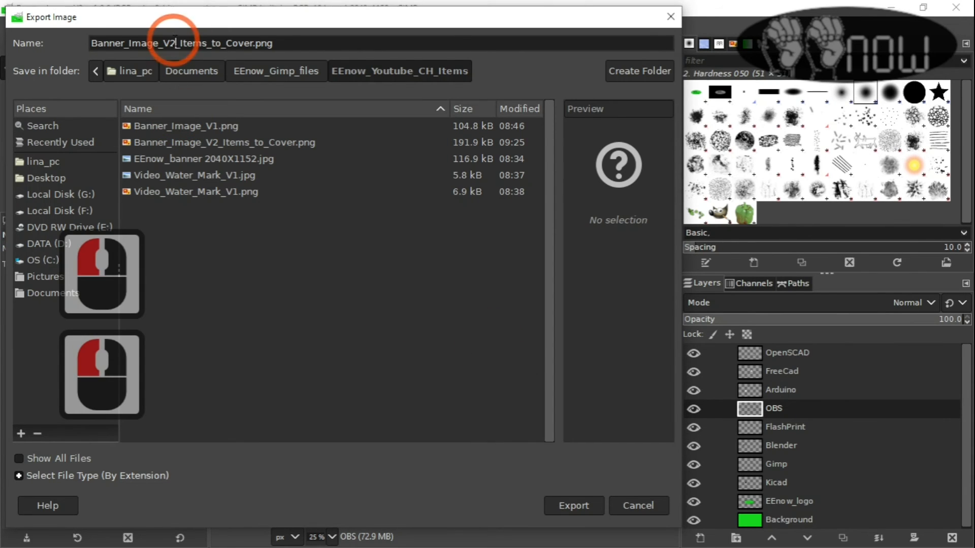
{"action": "key", "text": "BackSpace"}
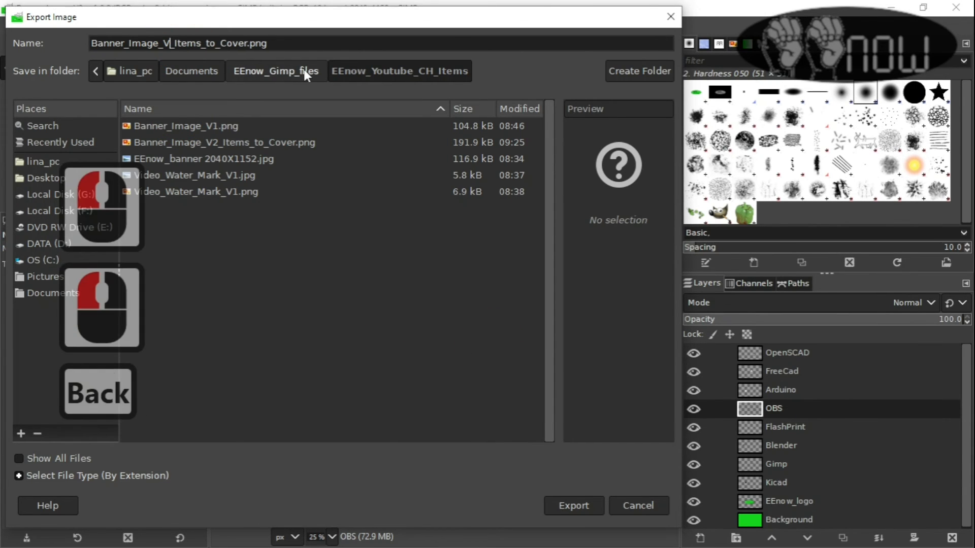
{"action": "type", "text": "3"}
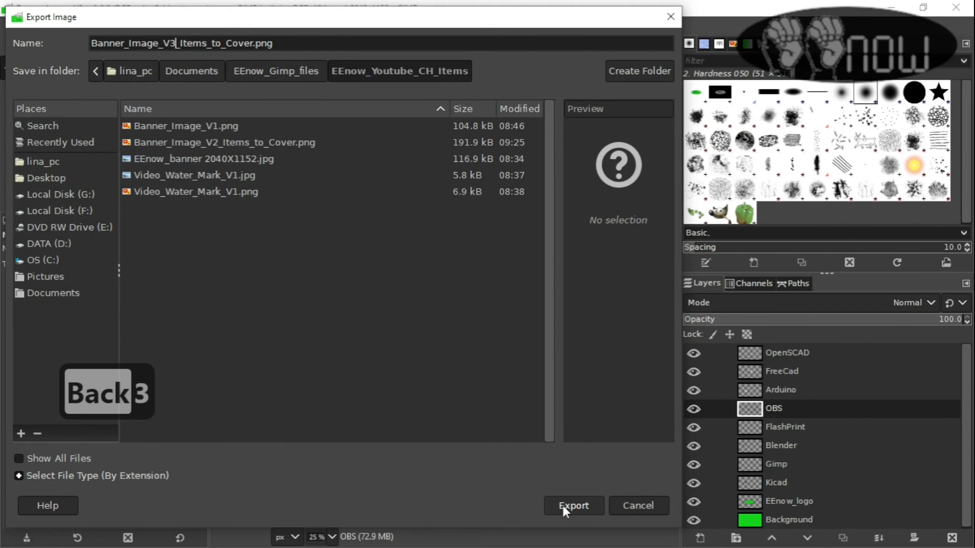
{"action": "left_click", "coordinate": [561, 504]}
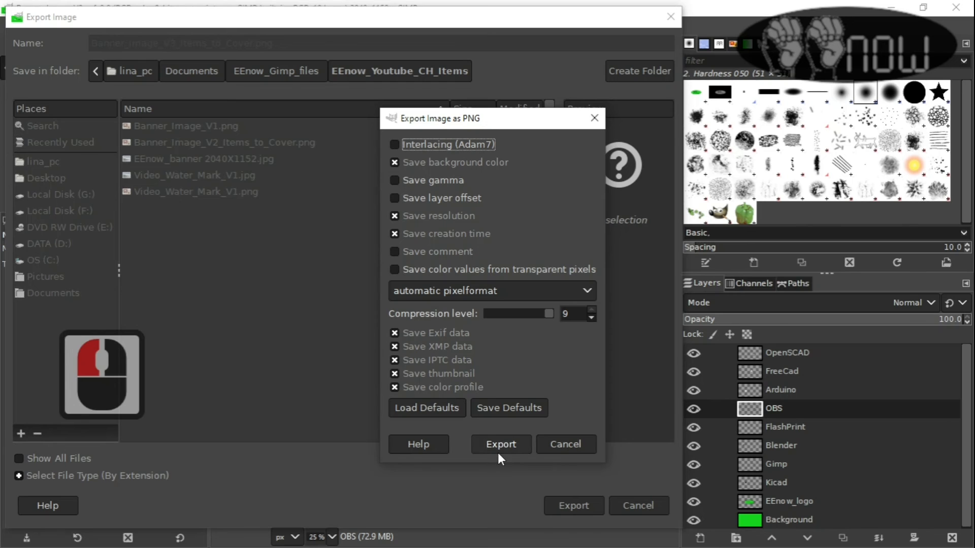
{"action": "left_click", "coordinate": [502, 448]}
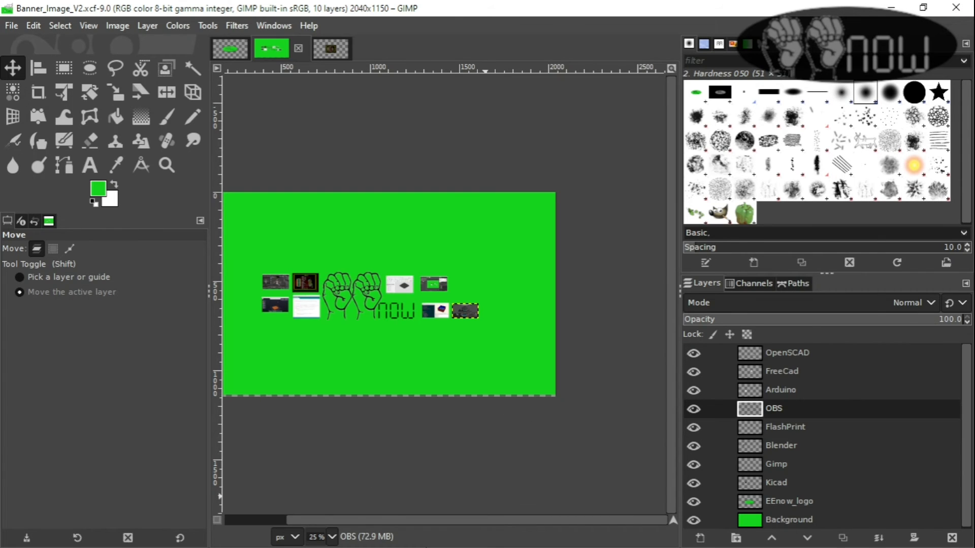
Step: Switch to Chrome, check the current banner on the YouTube channel page, and open the channel customization page
{"action": "left_click", "coordinate": [891, 7]}
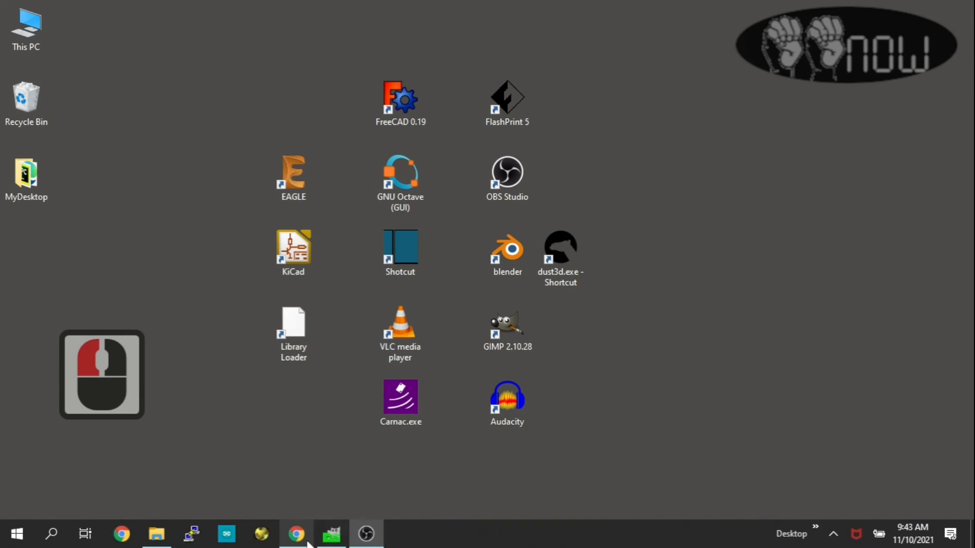
{"action": "left_click", "coordinate": [301, 537]}
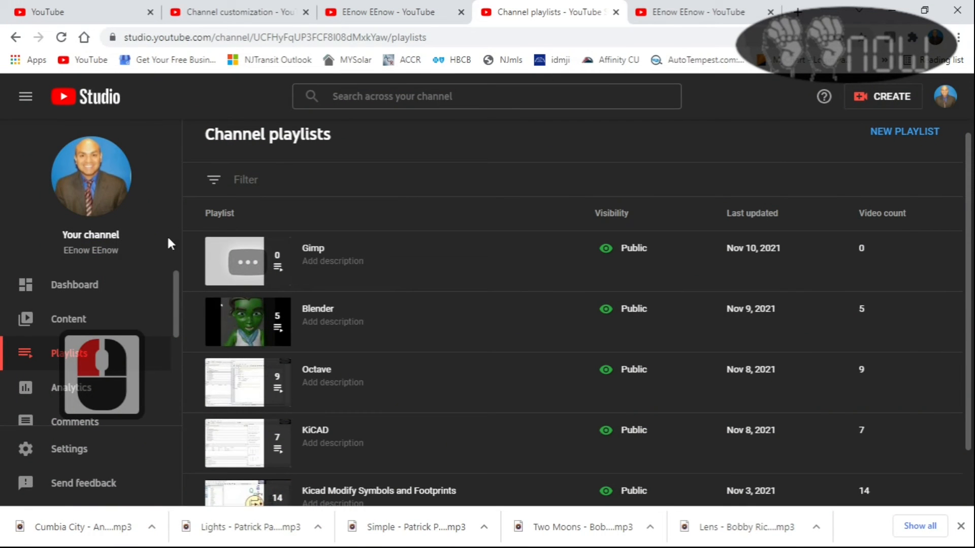
{"action": "left_click", "coordinate": [404, 14]}
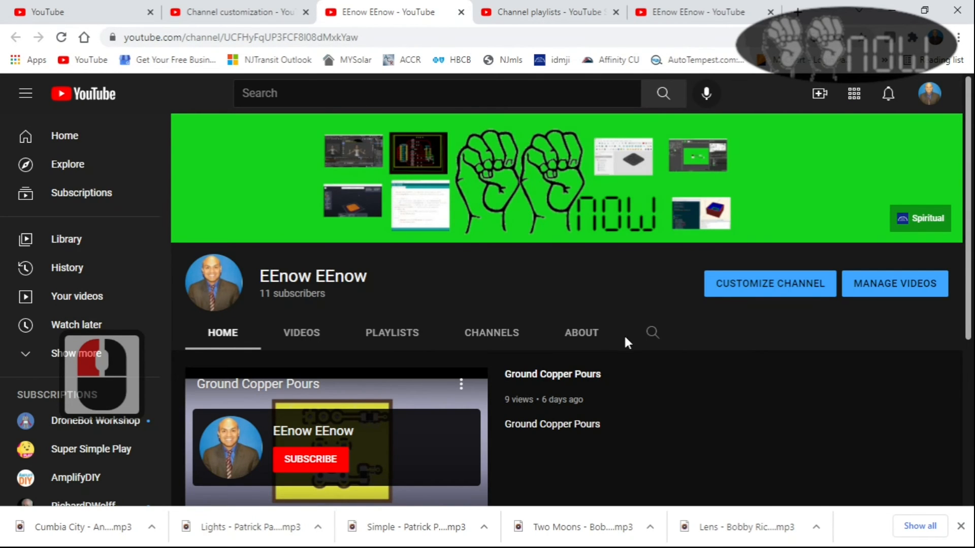
{"action": "scroll", "coordinate": [628, 355], "scroll_direction": "down", "scroll_amount": 4}
{"action": "scroll", "coordinate": [629, 357], "scroll_direction": "up", "scroll_amount": 4}
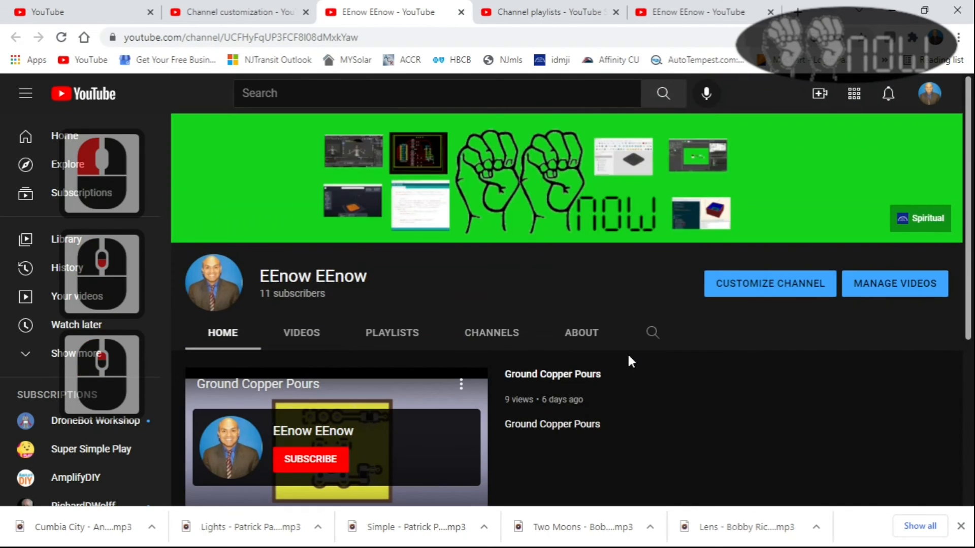
{"action": "left_click", "coordinate": [768, 287]}
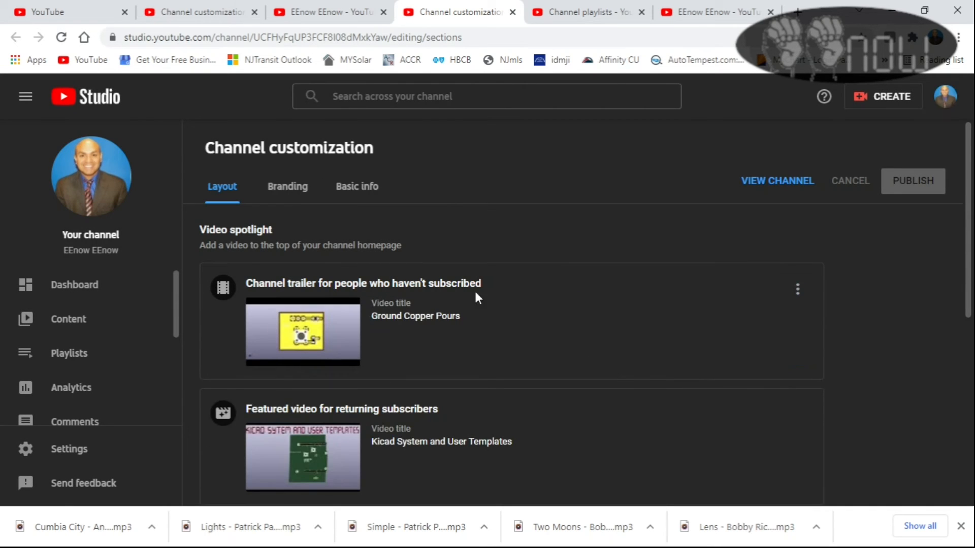
Step: Review the channel's basic info, including description, URL, links and contact info, and its layout with the video spotlight and featured sections
{"action": "left_click", "coordinate": [364, 188]}
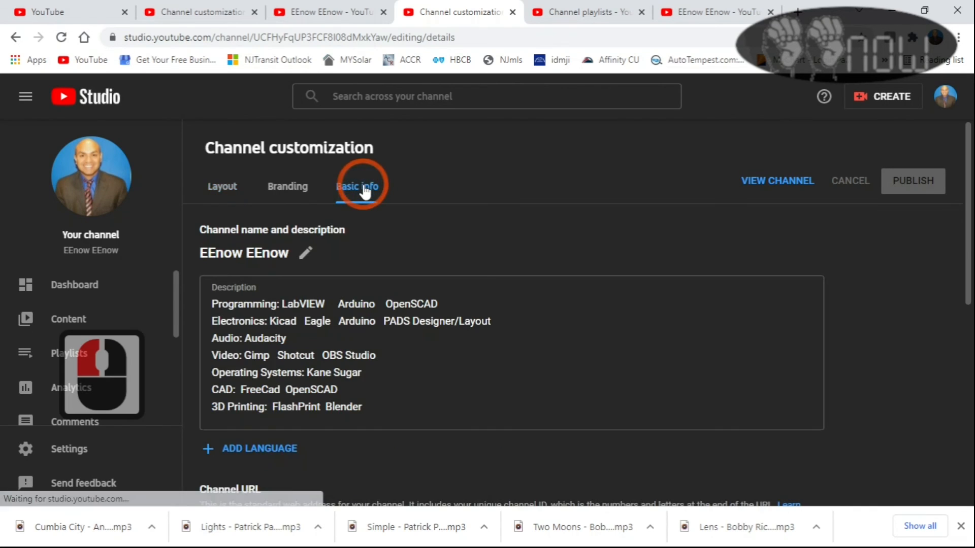
{"action": "scroll", "coordinate": [404, 285], "scroll_direction": "down", "scroll_amount": 5}
{"action": "scroll", "coordinate": [405, 281], "scroll_direction": "down", "scroll_amount": 2}
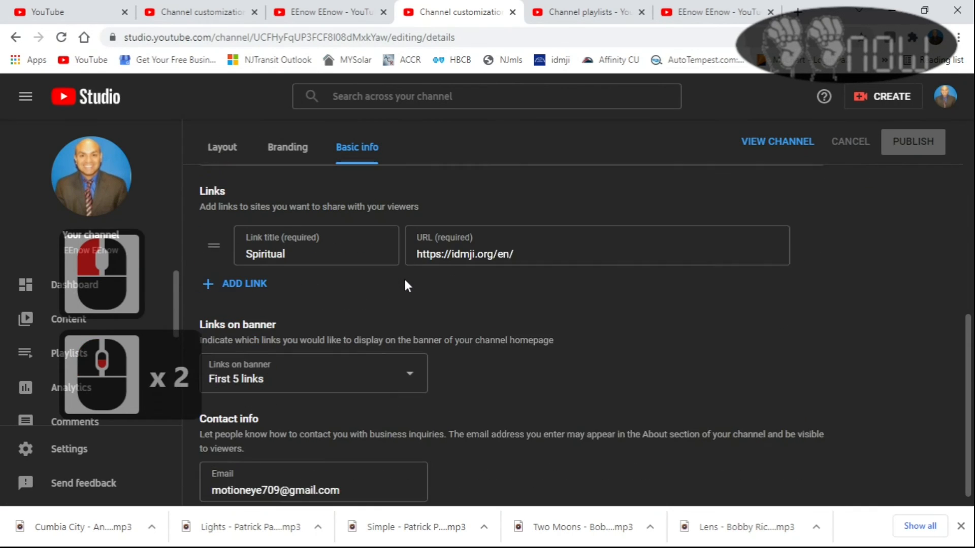
{"action": "scroll", "coordinate": [404, 284], "scroll_direction": "down", "scroll_amount": 1}
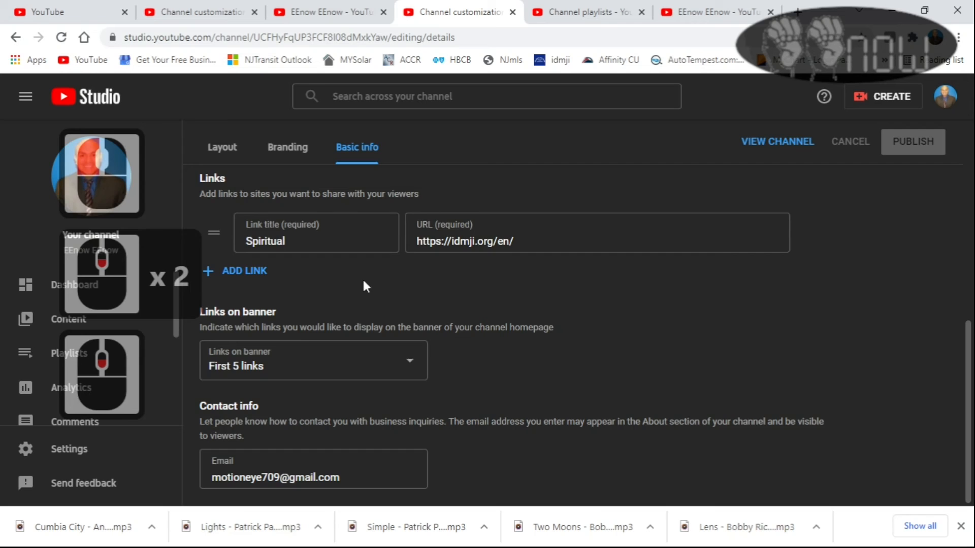
{"action": "scroll", "coordinate": [305, 338], "scroll_direction": "up", "scroll_amount": 2}
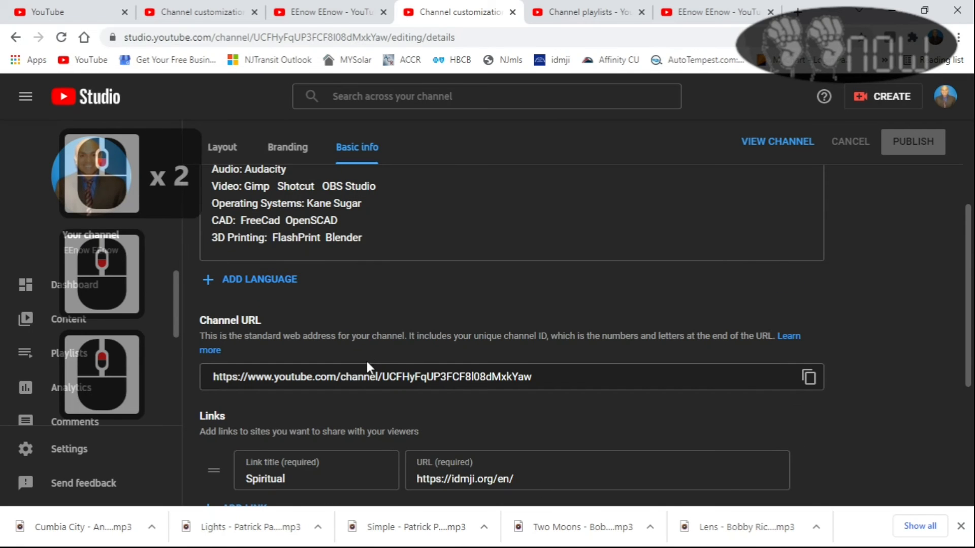
{"action": "scroll", "coordinate": [385, 339], "scroll_direction": "up", "scroll_amount": 1}
{"action": "scroll", "coordinate": [385, 339], "scroll_direction": "down", "scroll_amount": 3}
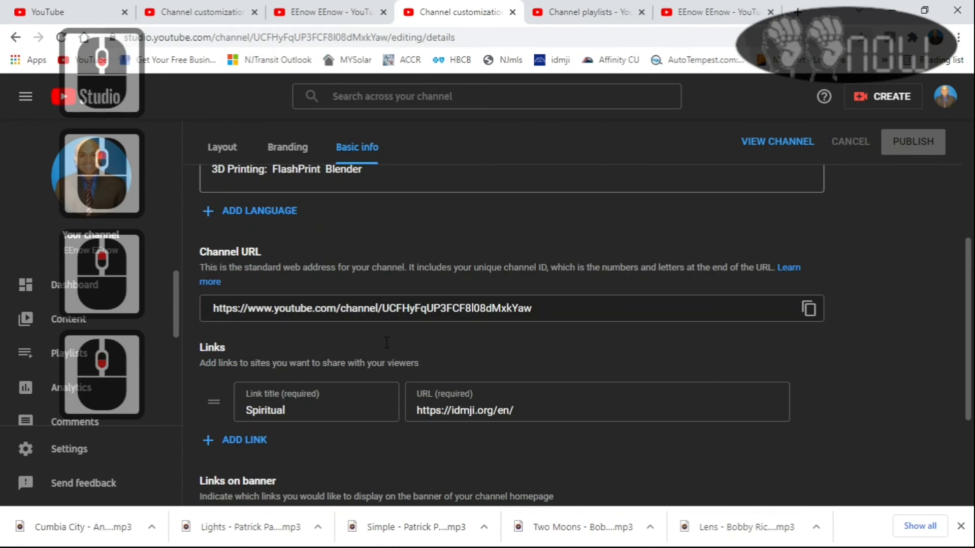
{"action": "scroll", "coordinate": [385, 348], "scroll_direction": "down", "scroll_amount": 2}
{"action": "scroll", "coordinate": [381, 354], "scroll_direction": "up", "scroll_amount": 1}
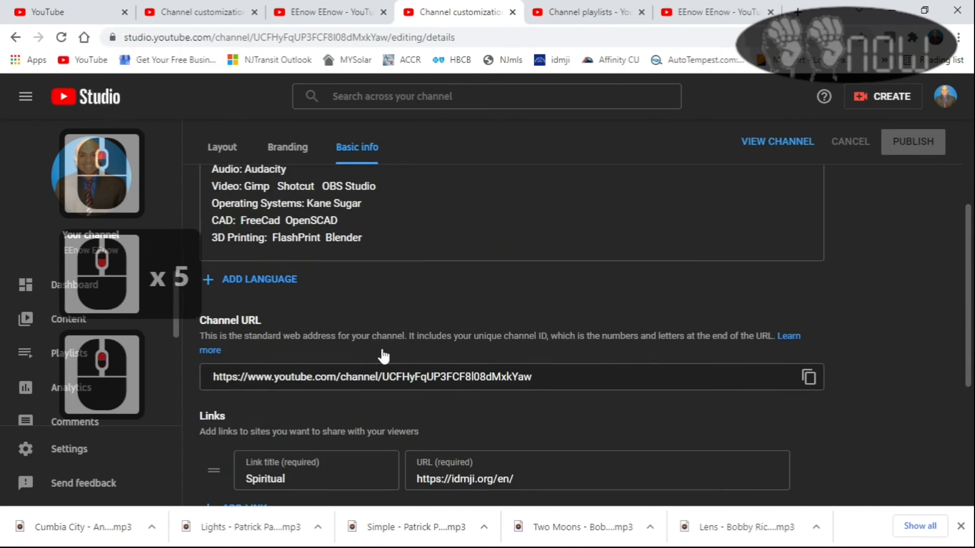
{"action": "scroll", "coordinate": [380, 353], "scroll_direction": "down", "scroll_amount": 1}
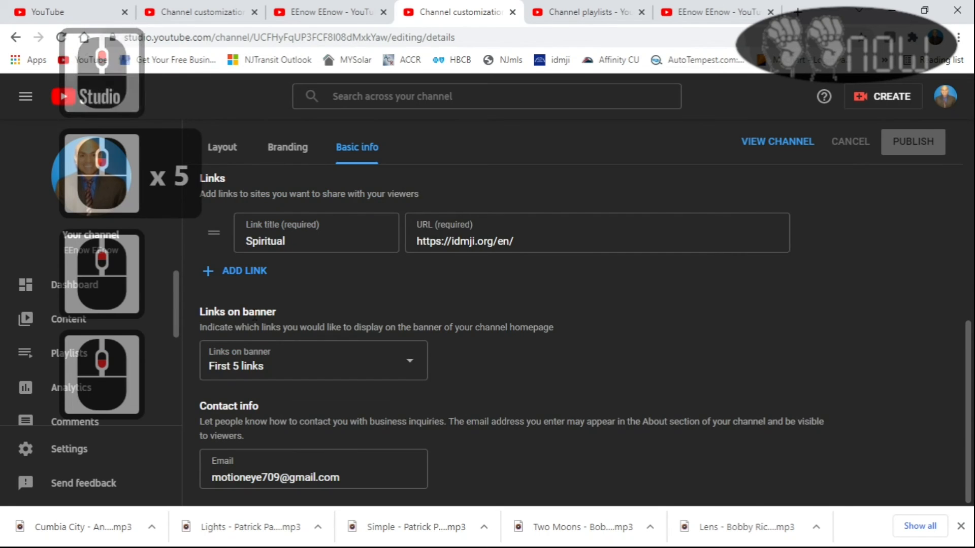
{"action": "scroll", "coordinate": [284, 282], "scroll_direction": "up", "scroll_amount": 3}
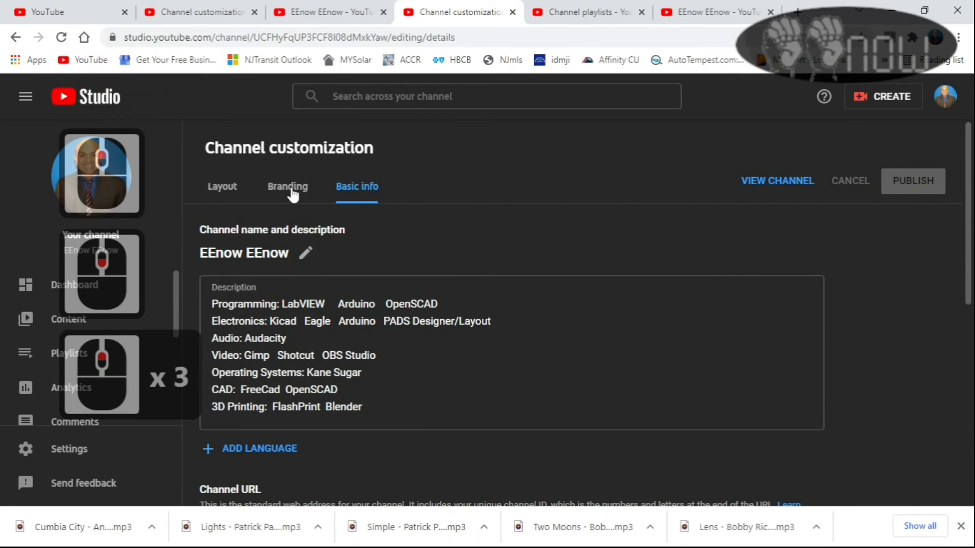
{"action": "left_click", "coordinate": [215, 196]}
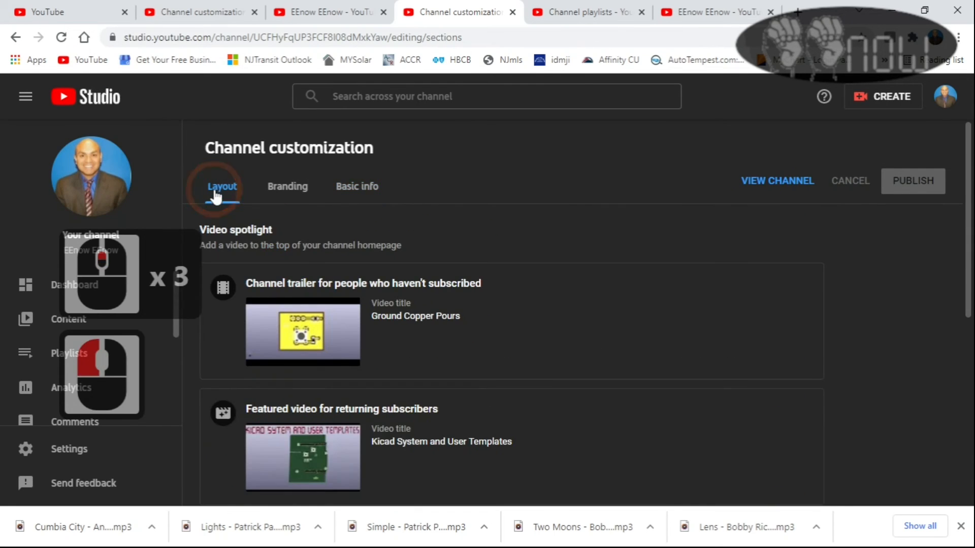
{"action": "scroll", "coordinate": [556, 305], "scroll_direction": "down", "scroll_amount": 2}
{"action": "scroll", "coordinate": [555, 313], "scroll_direction": "down", "scroll_amount": 1}
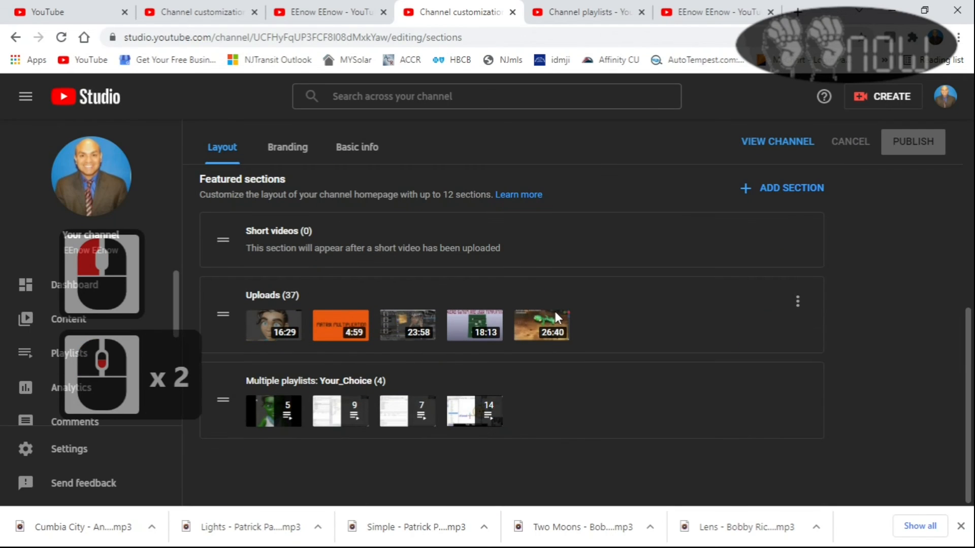
{"action": "scroll", "coordinate": [553, 315], "scroll_direction": "up", "scroll_amount": 3}
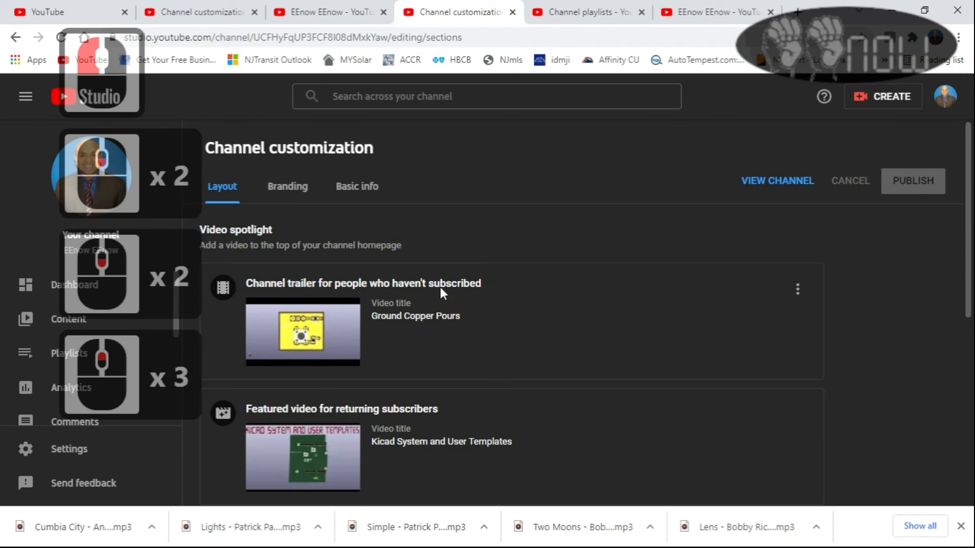
Step: Replace the channel's banner image with Banner_Image_V3_Items_to_Cover.png, accept the default crop, and publish the branding change
{"action": "left_click", "coordinate": [288, 195]}
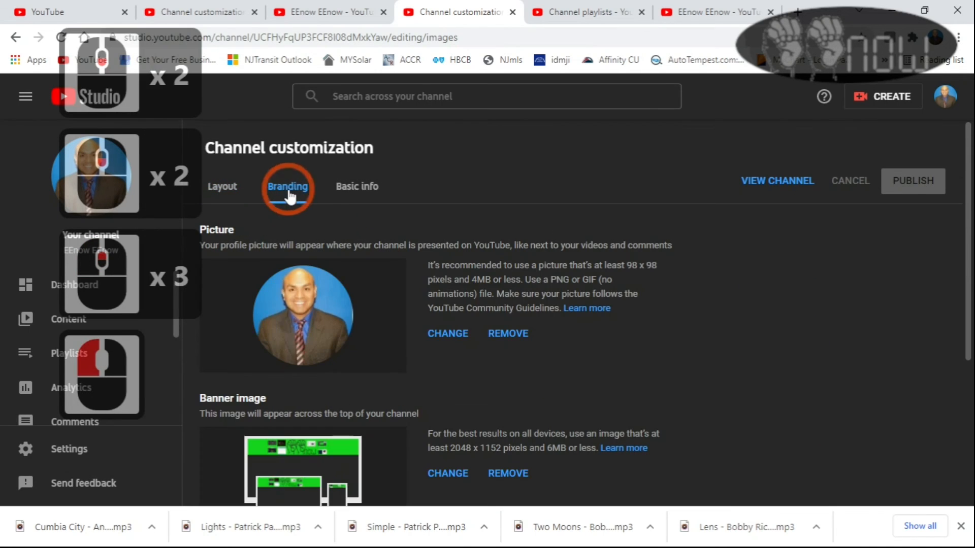
{"action": "scroll", "coordinate": [381, 287], "scroll_direction": "down", "scroll_amount": 3}
{"action": "scroll", "coordinate": [380, 286], "scroll_direction": "up", "scroll_amount": 3}
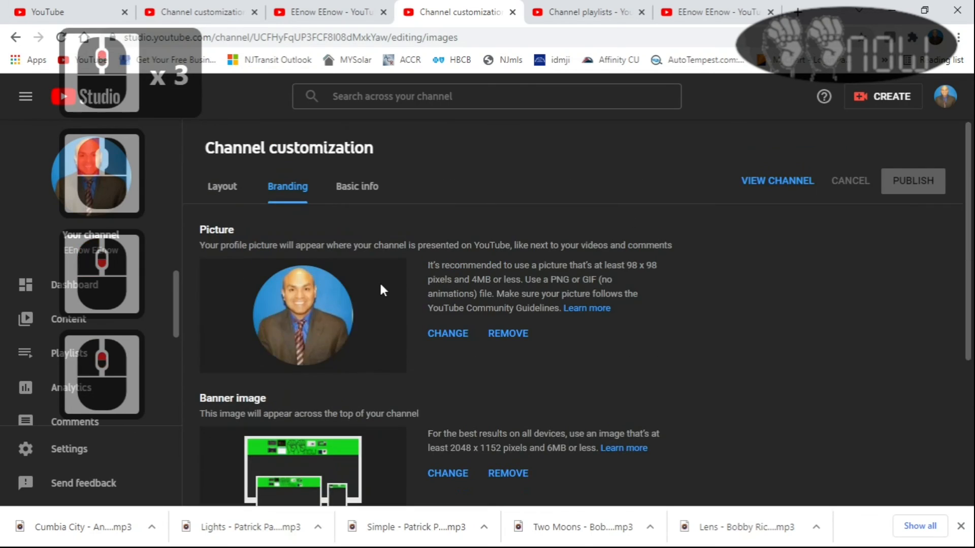
{"action": "scroll", "coordinate": [381, 287], "scroll_direction": "down", "scroll_amount": 3}
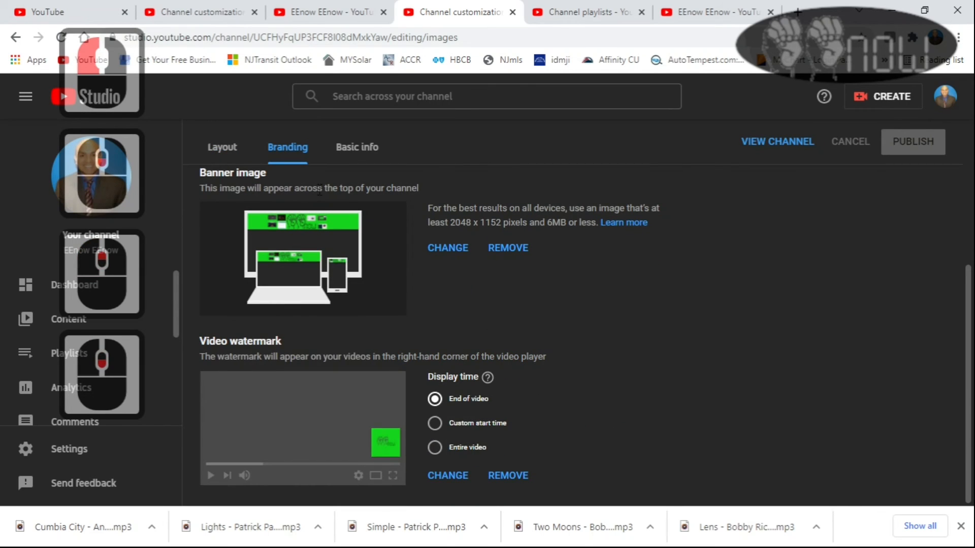
{"action": "left_click", "coordinate": [454, 254]}
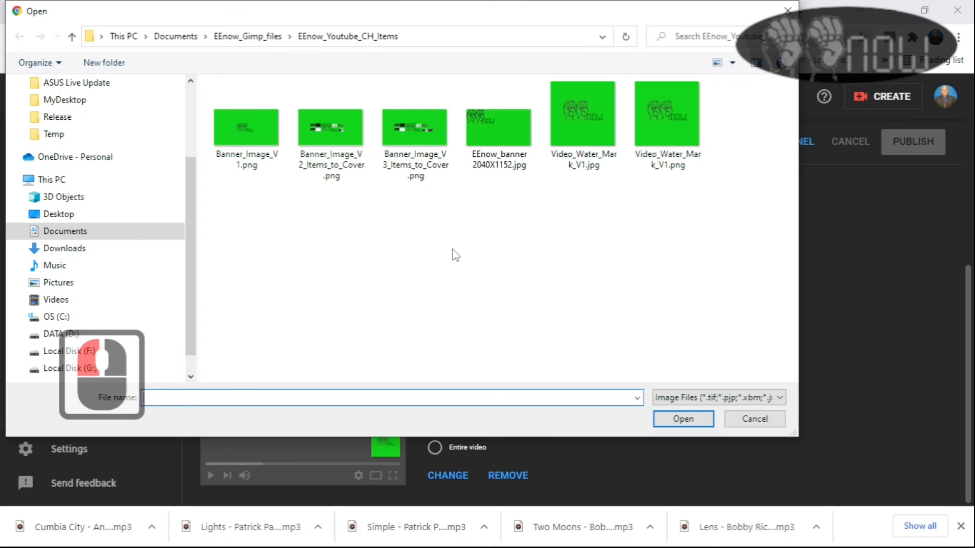
{"action": "left_click", "coordinate": [426, 133]}
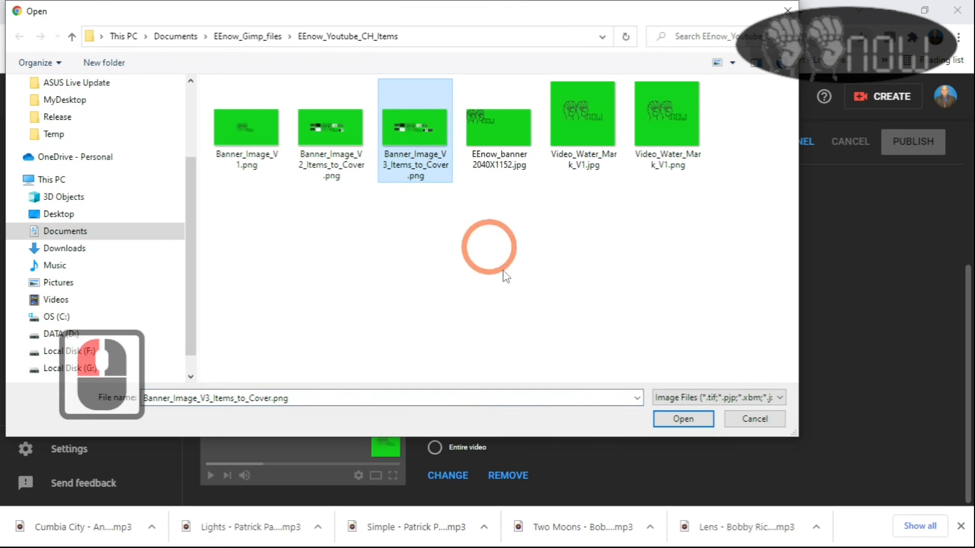
{"action": "left_click", "coordinate": [683, 419]}
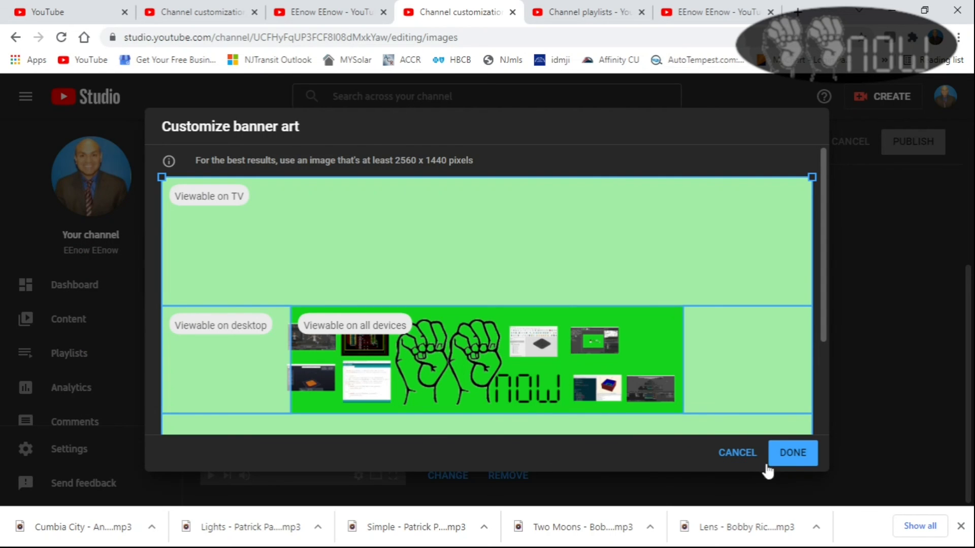
{"action": "left_click", "coordinate": [794, 460]}
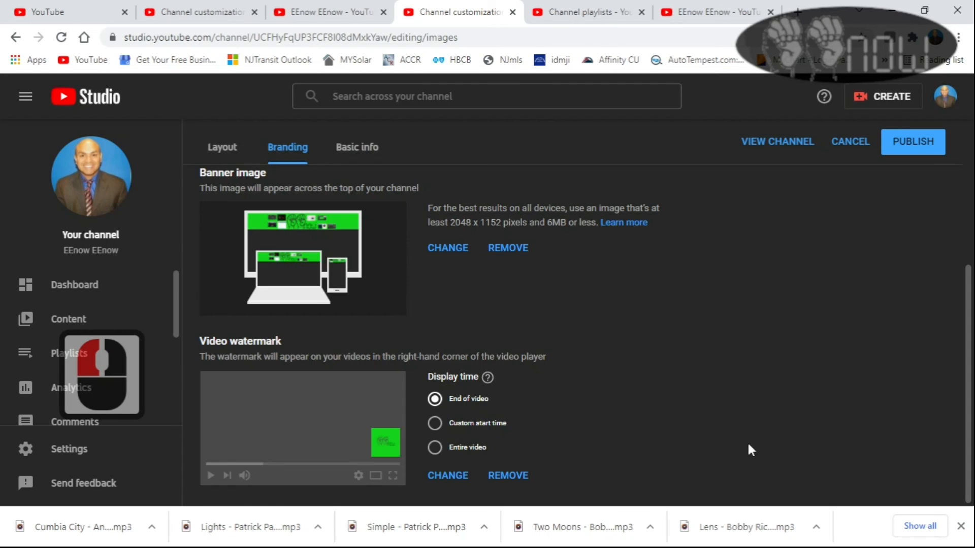
{"action": "left_click", "coordinate": [925, 153]}
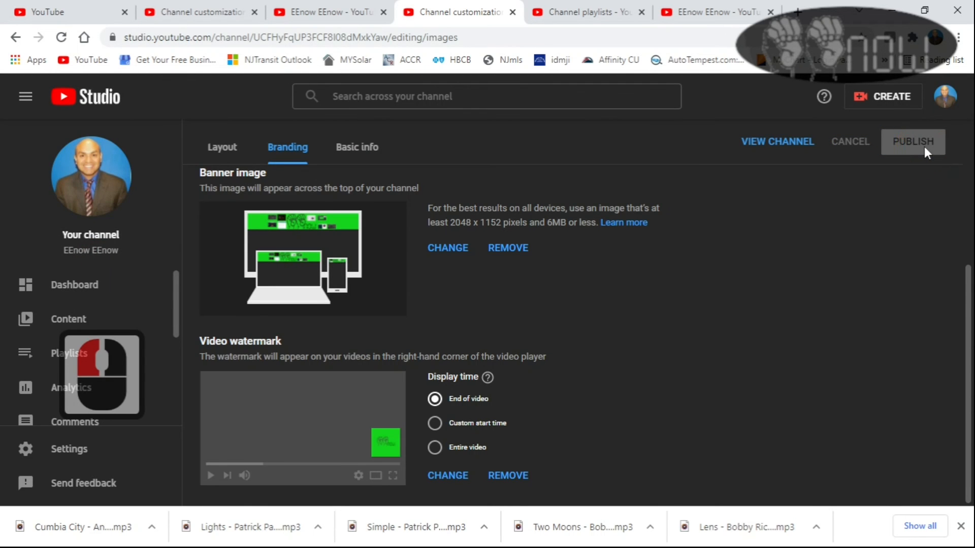